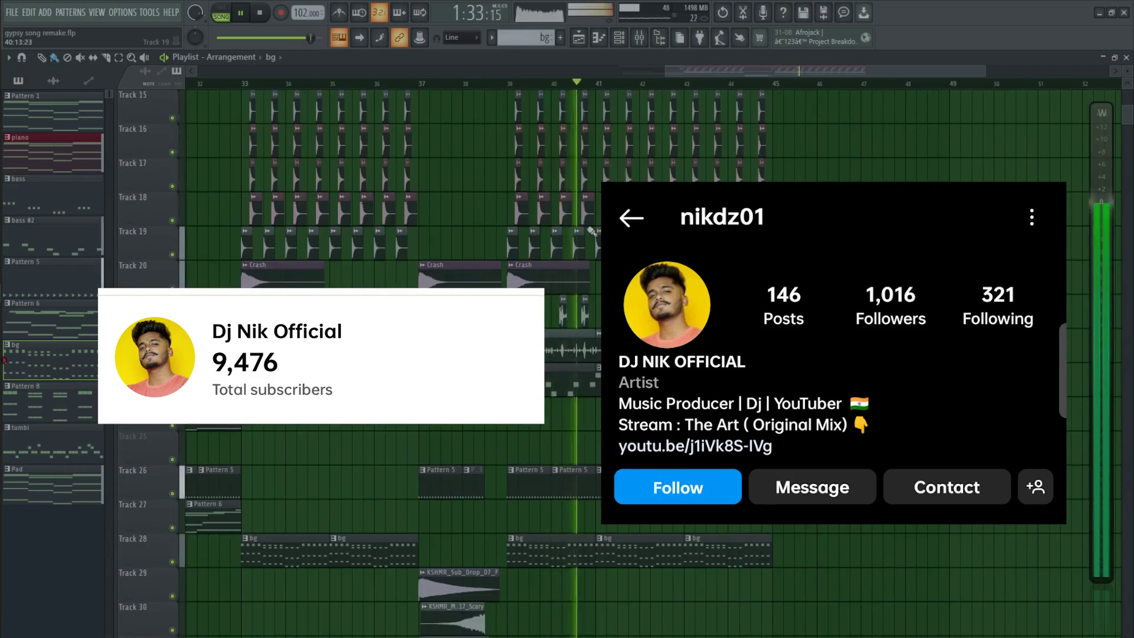
# Play the arrangement from bar 29 and look over its vocal, melodic, drum and effect tracks.
pyautogui.scroll(-3, 643, 86)
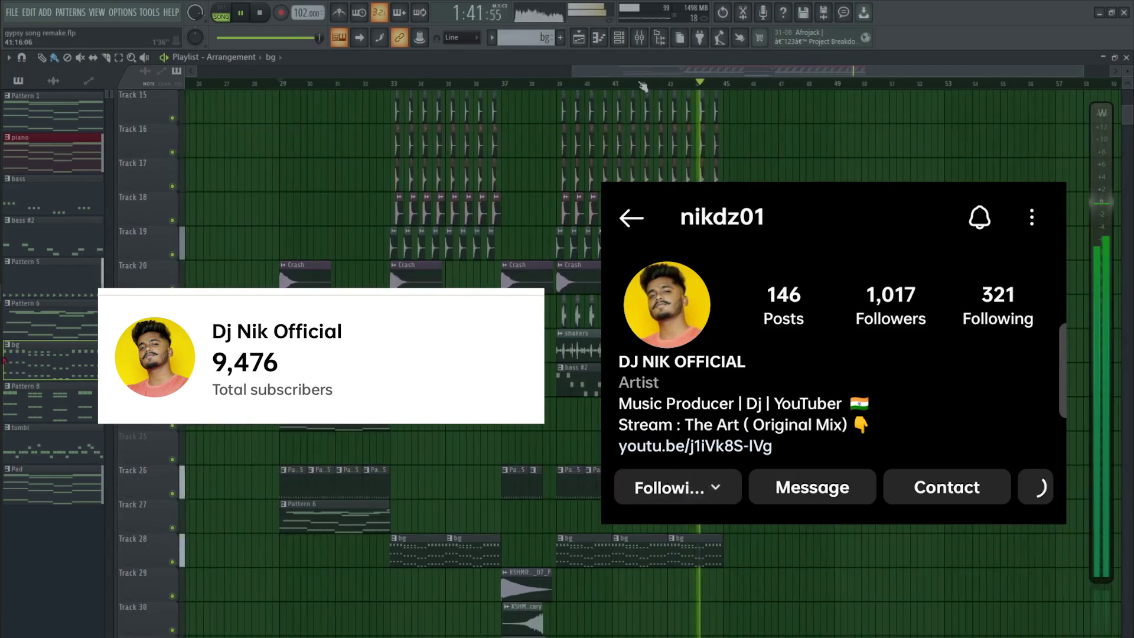
pyautogui.scroll(13, 208, 261)
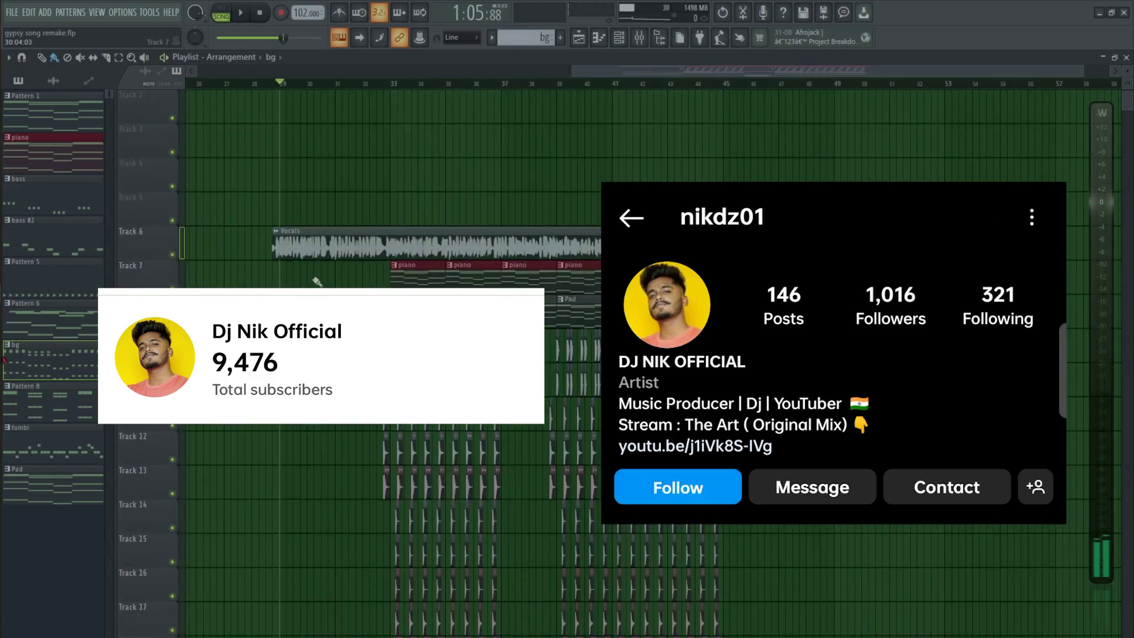
pyautogui.press('space')
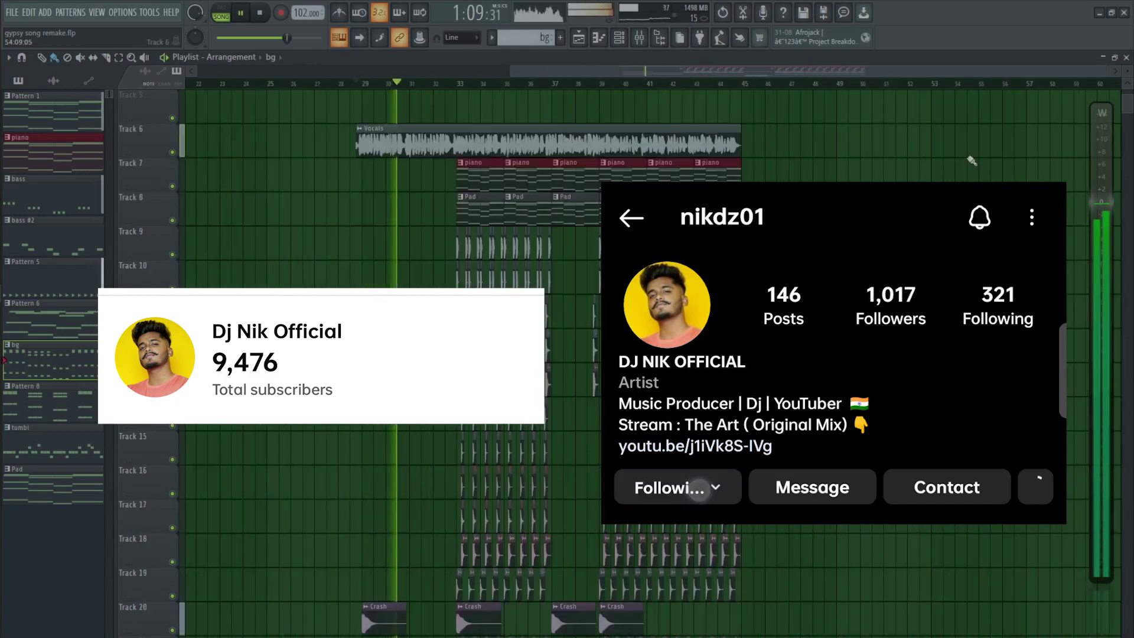
pyautogui.scroll(-12, 309, 119)
pyautogui.scroll(11, 309, 117)
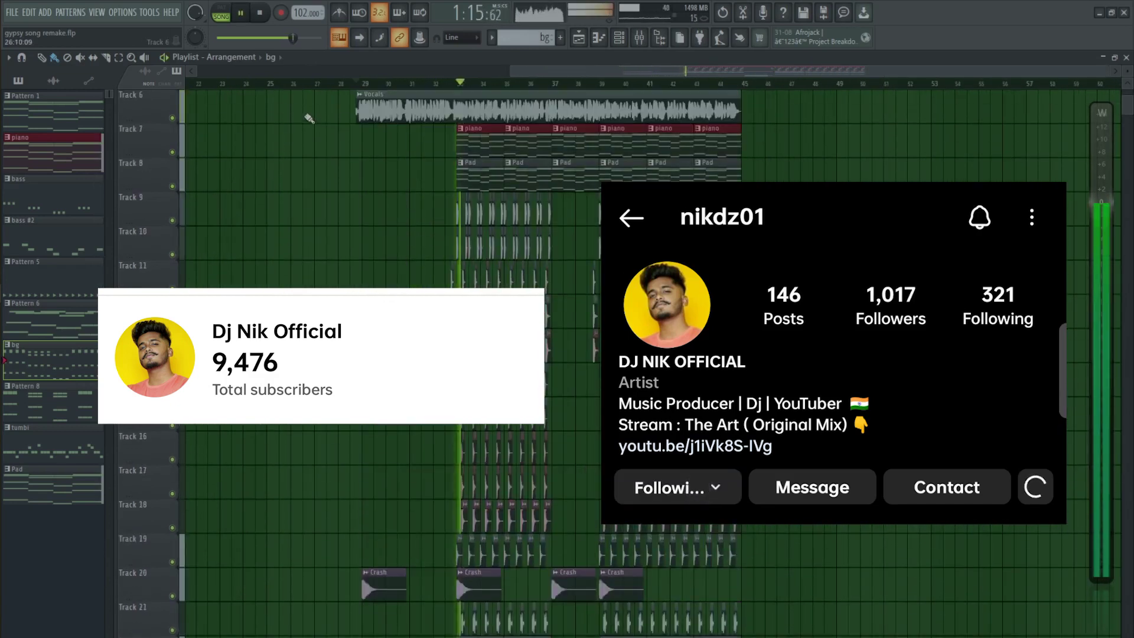
pyautogui.scroll(3, 601, 87)
pyautogui.scroll(-2, 601, 88)
pyautogui.scroll(-10, 579, 244)
pyautogui.scroll(10, 579, 243)
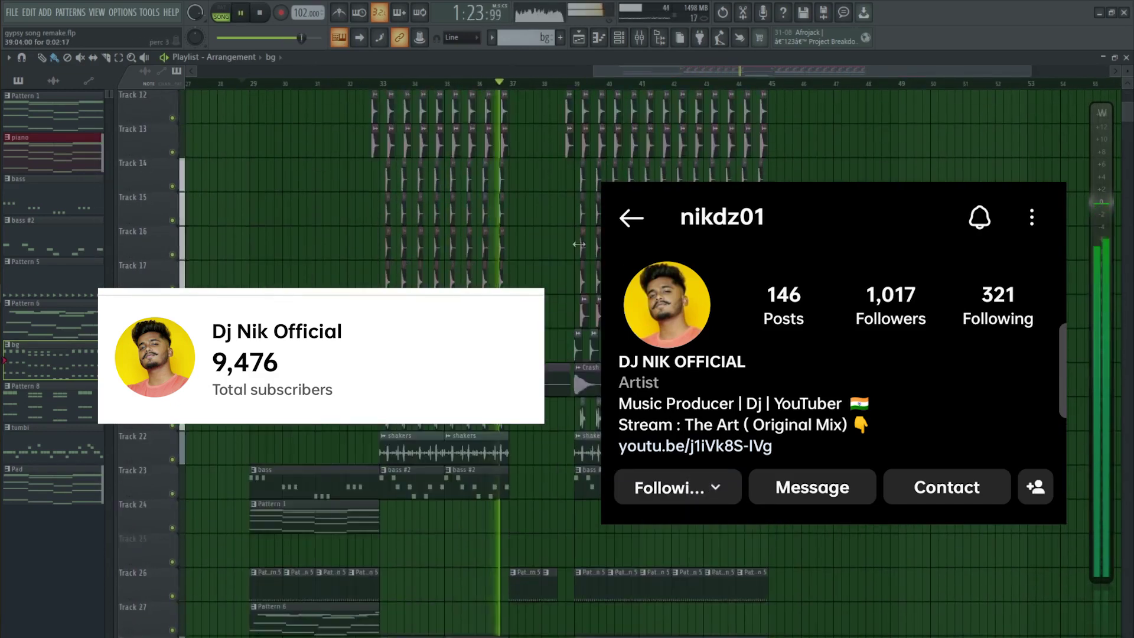
pyautogui.scroll(-11, 579, 243)
pyautogui.scroll(2, 772, 87)
pyautogui.scroll(9, 781, 179)
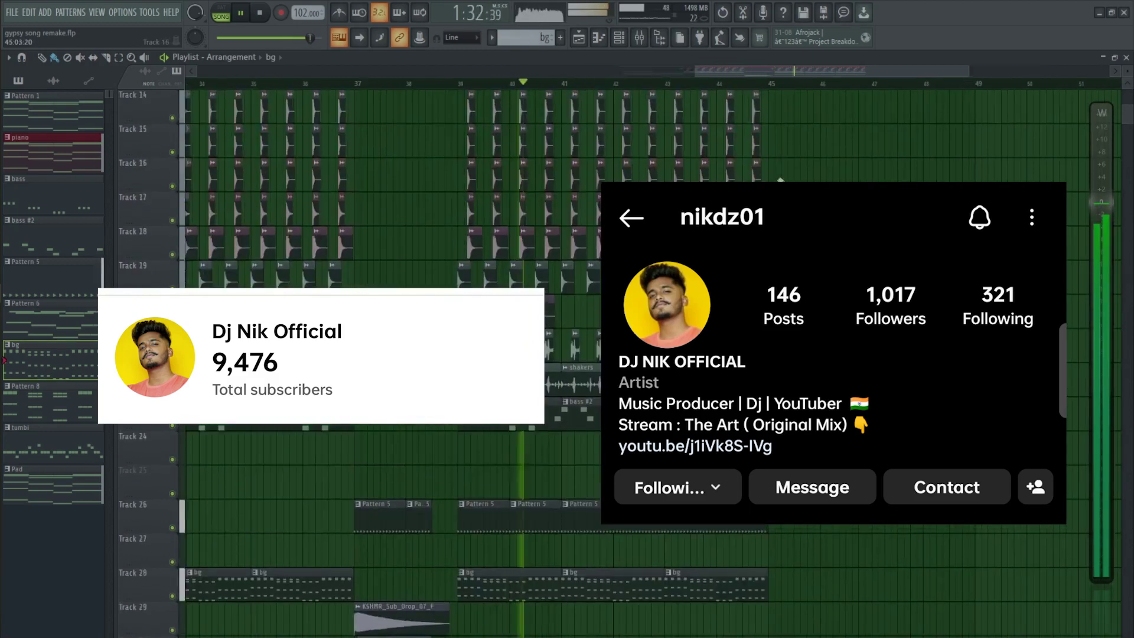
pyautogui.scroll(2, 777, 175)
pyautogui.scroll(-3, 731, 89)
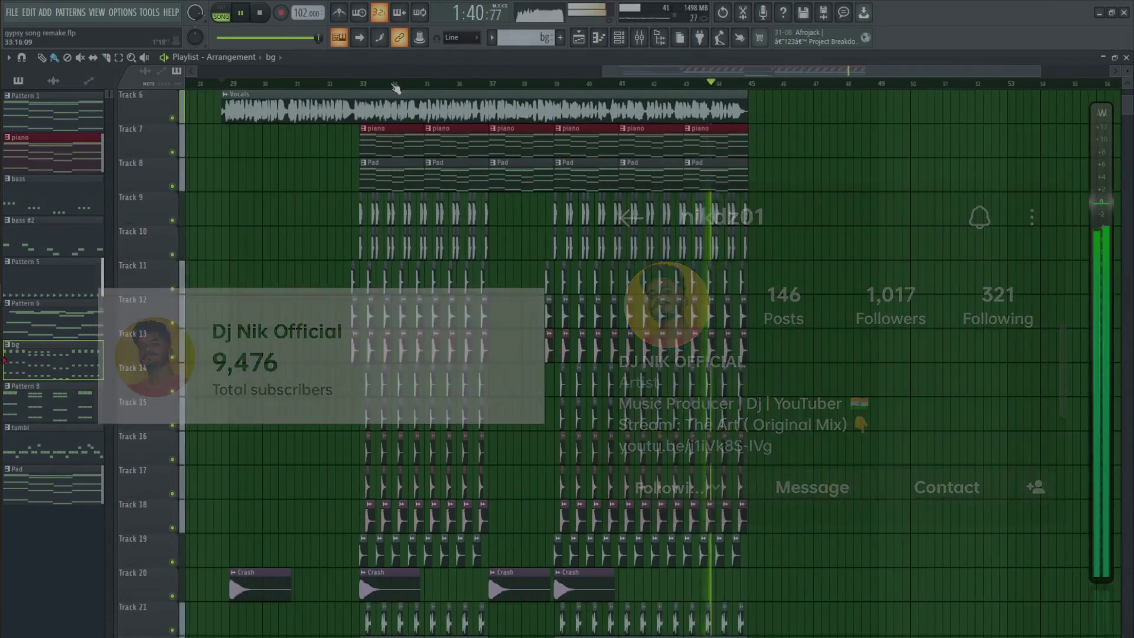
pyautogui.scroll(-1, 396, 88)
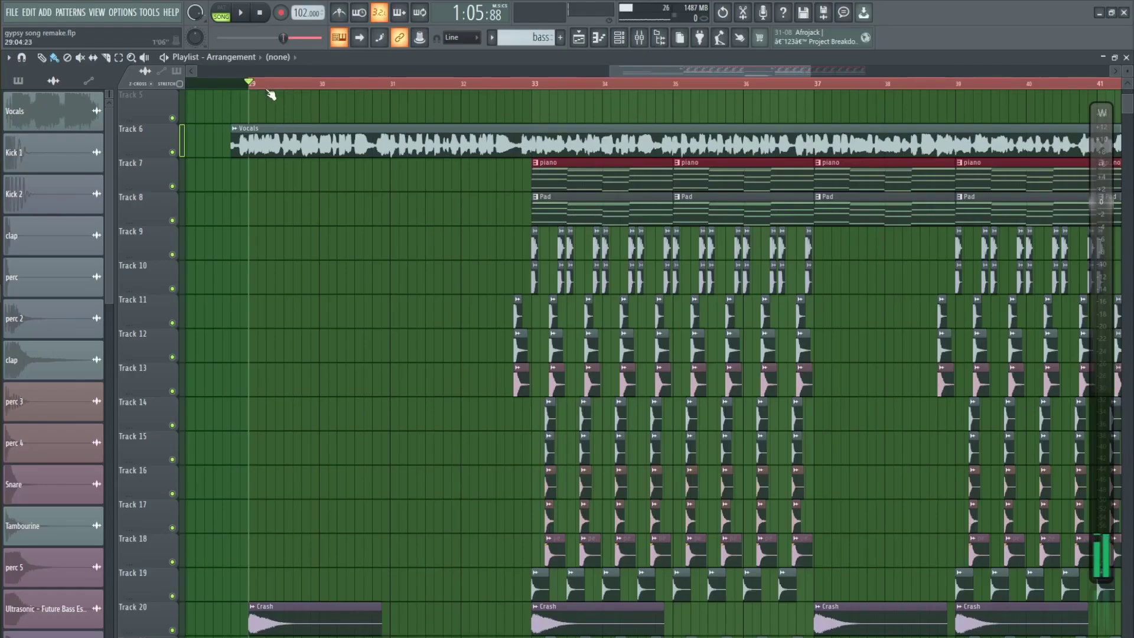
# Mute the Vocals track in the playlist.
pyautogui.scroll(-3, 263, 89)
pyautogui.scroll(-9, 340, 304)
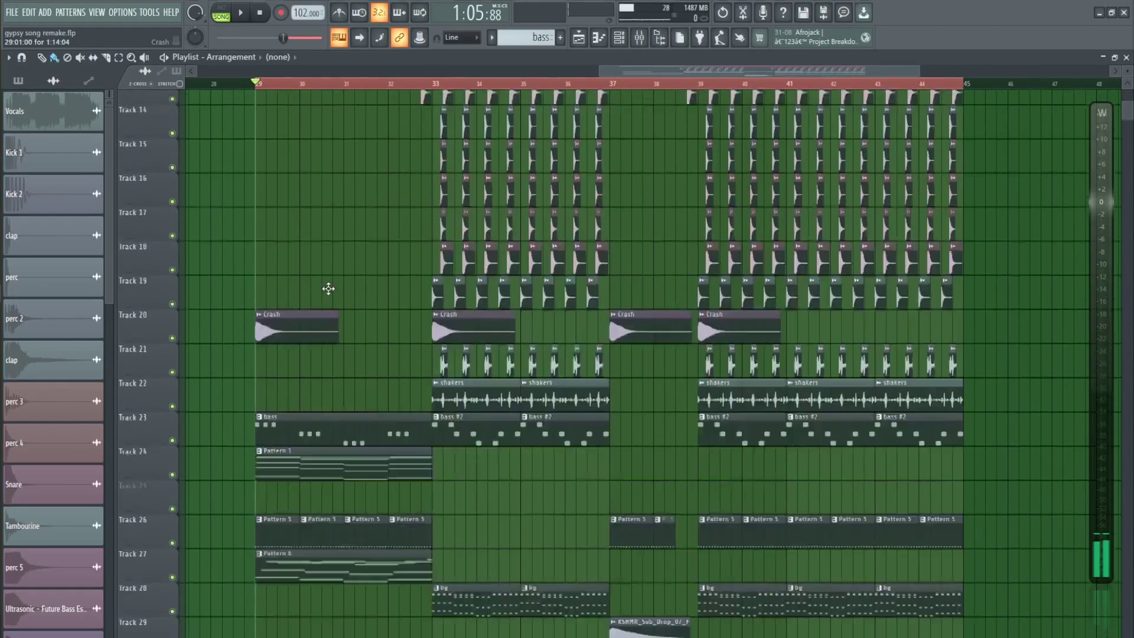
pyautogui.scroll(11, 328, 288)
pyautogui.click(173, 221)
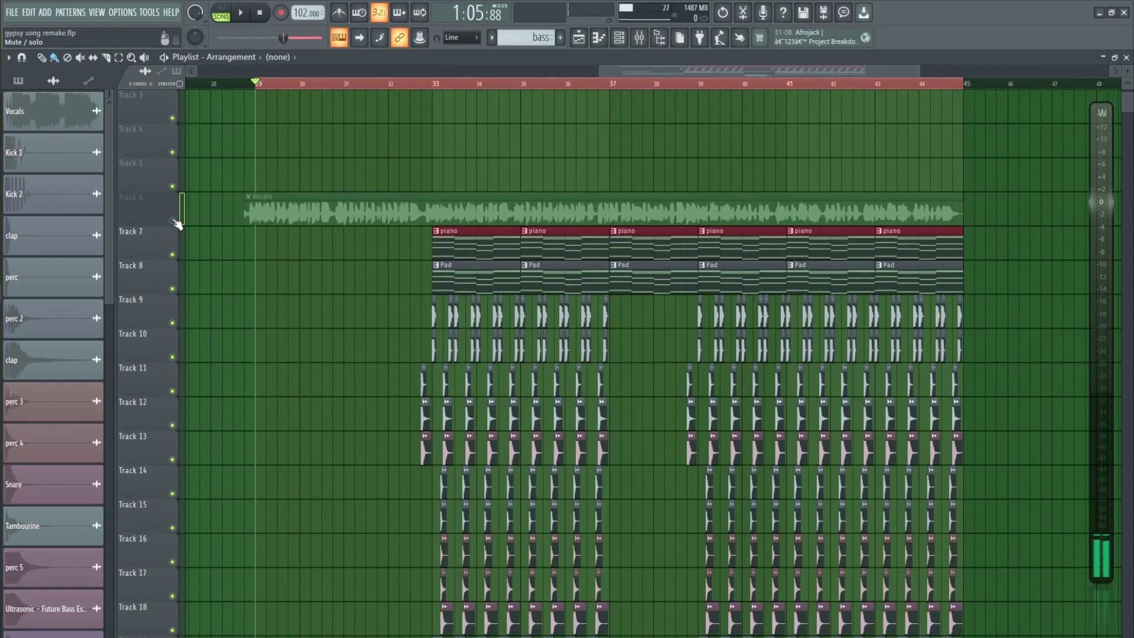
pyautogui.scroll(-2, 333, 287)
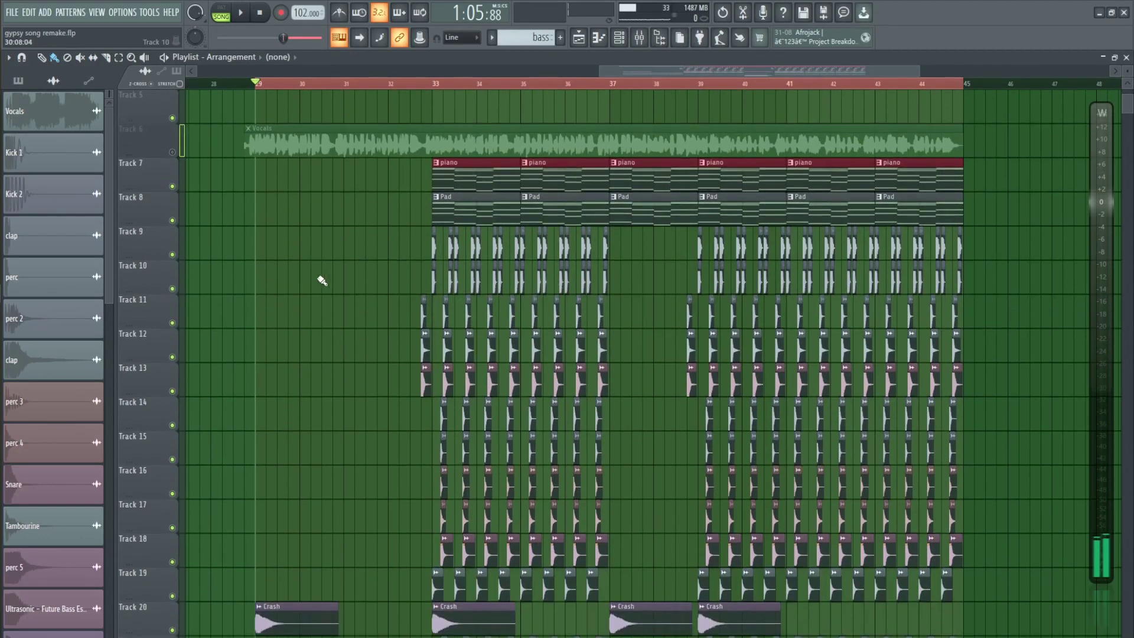
pyautogui.scroll(2, 486, 89)
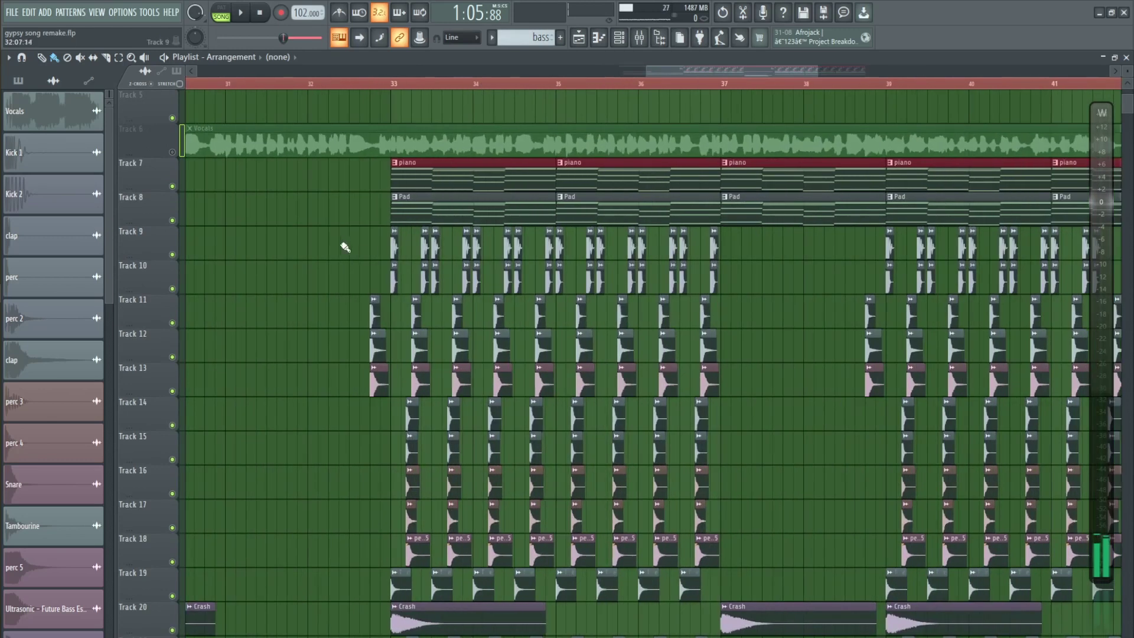
# Open the piano pattern from Track 7 in the piano roll and play its chords.
pyautogui.doubleClick(443, 185)
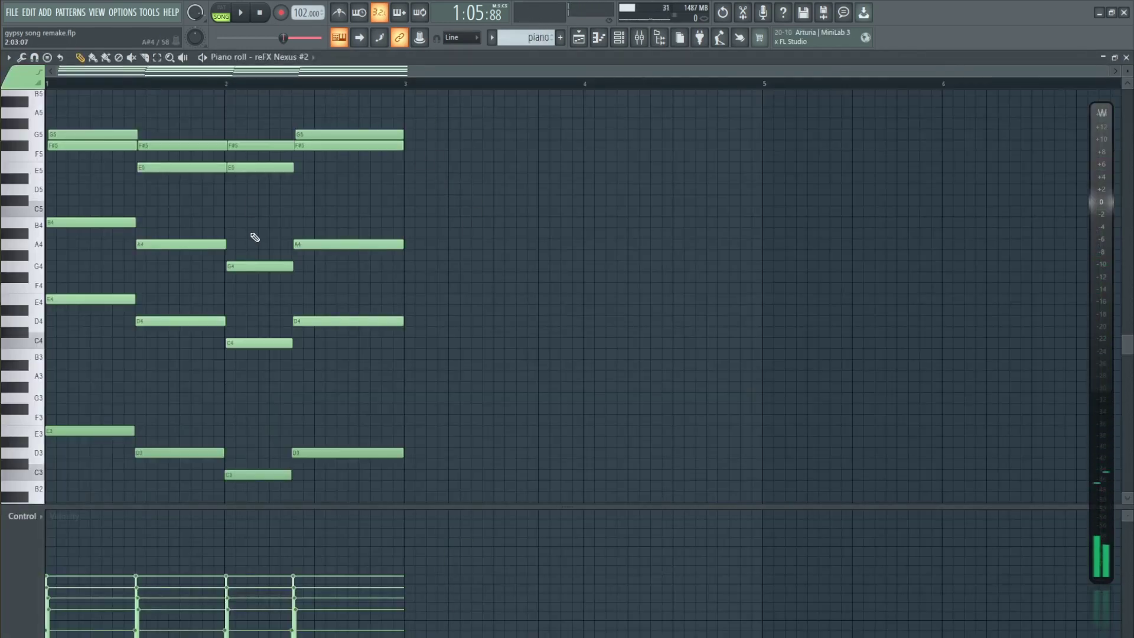
pyautogui.press('space')
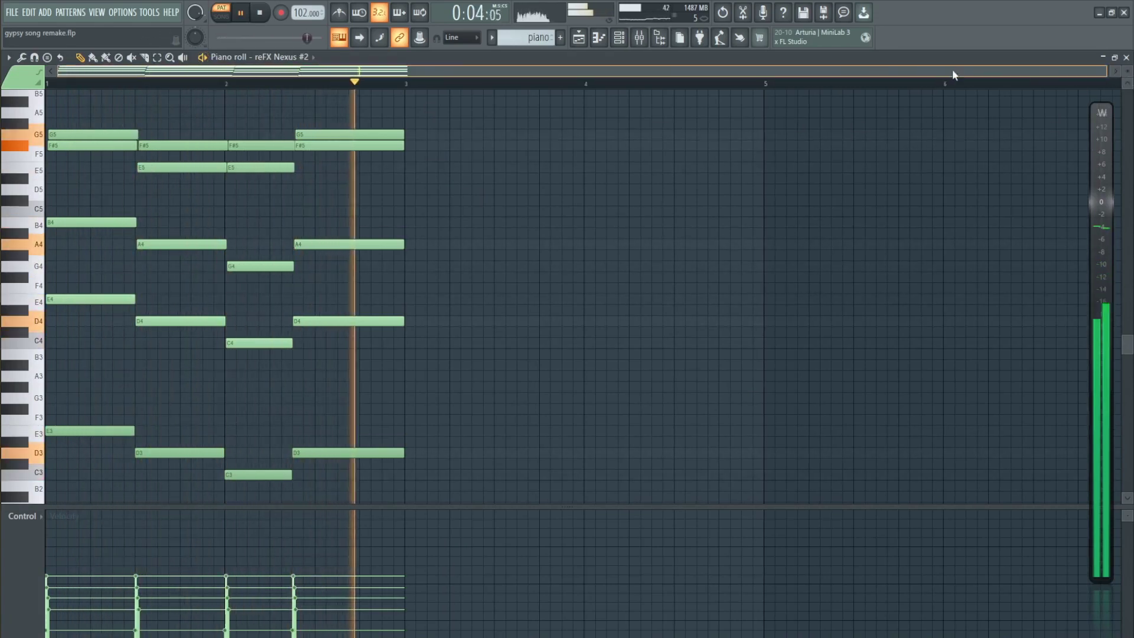
pyautogui.scroll(-2, 673, 154)
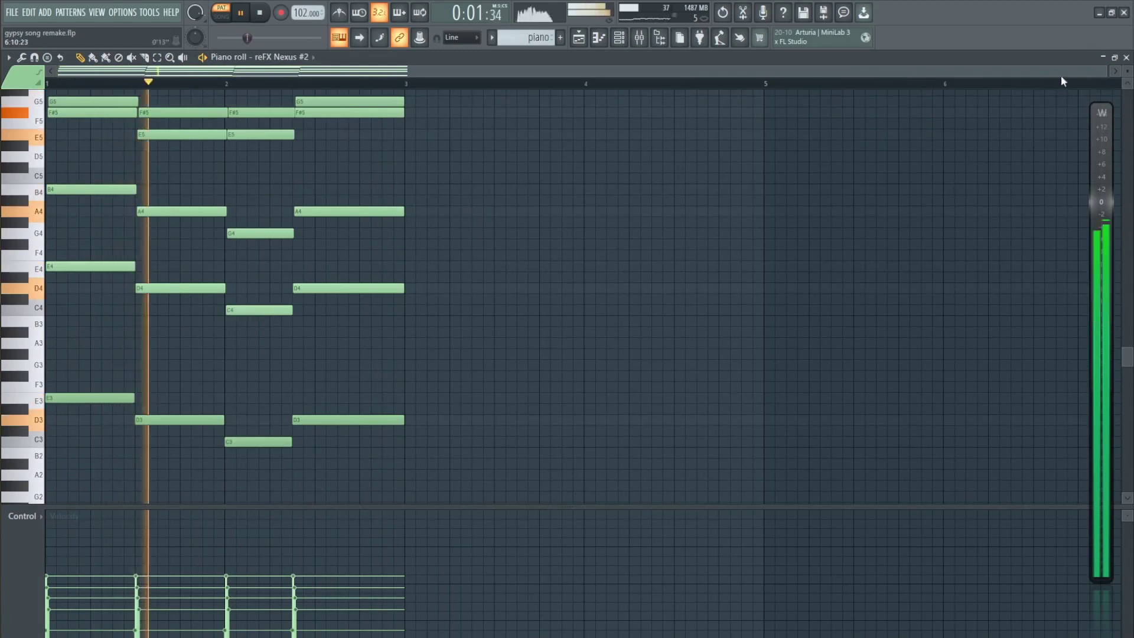
pyautogui.moveTo(1103, 71); pyautogui.dragTo(791, 70)
pyautogui.scroll(2, 675, 215)
pyautogui.scroll(-1, 677, 213)
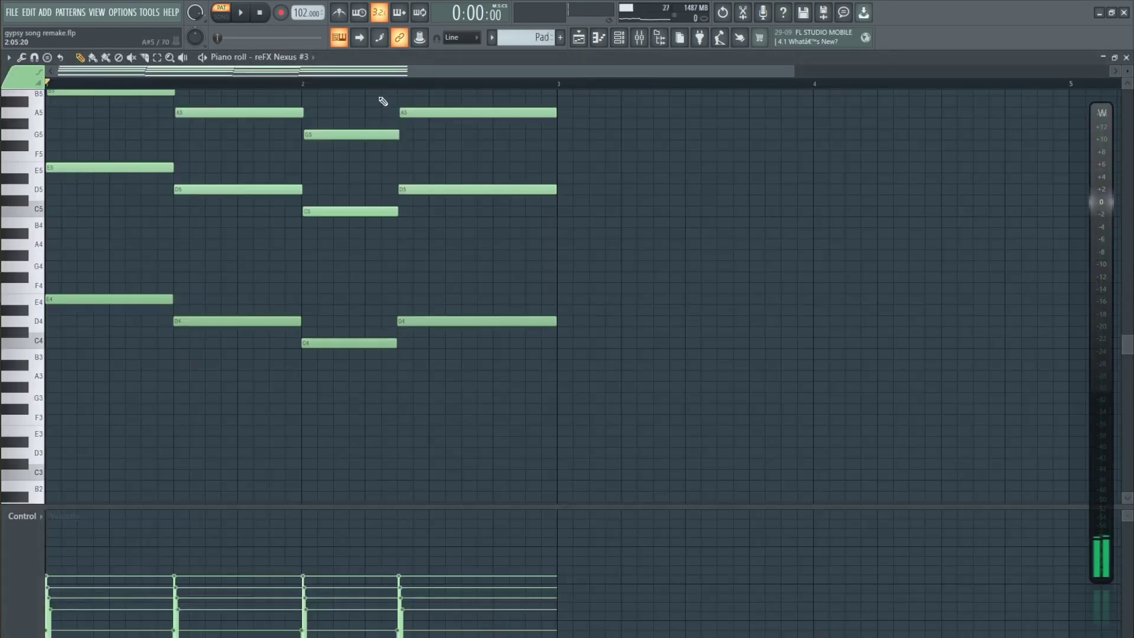
# Play the Pad pattern in the piano roll to hear its chords, and return to the playlist.
pyautogui.keyDown('ctrl'); pyautogui.scroll(-1, 382, 101); pyautogui.keyUp('ctrl')
pyautogui.scroll(4, 372, 154)
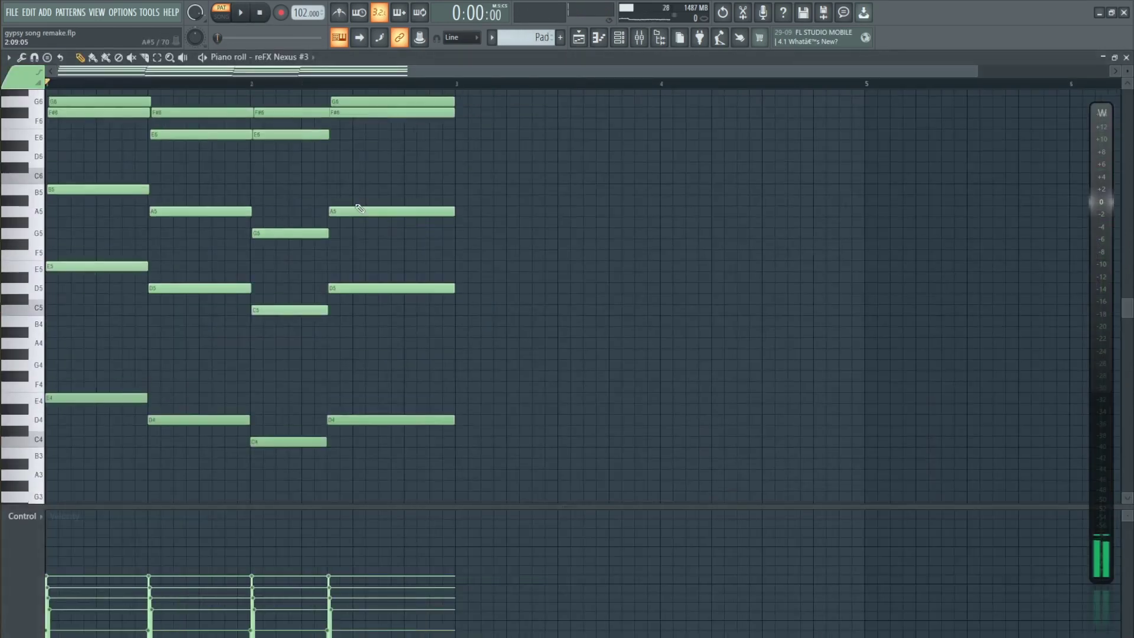
pyautogui.press('space')
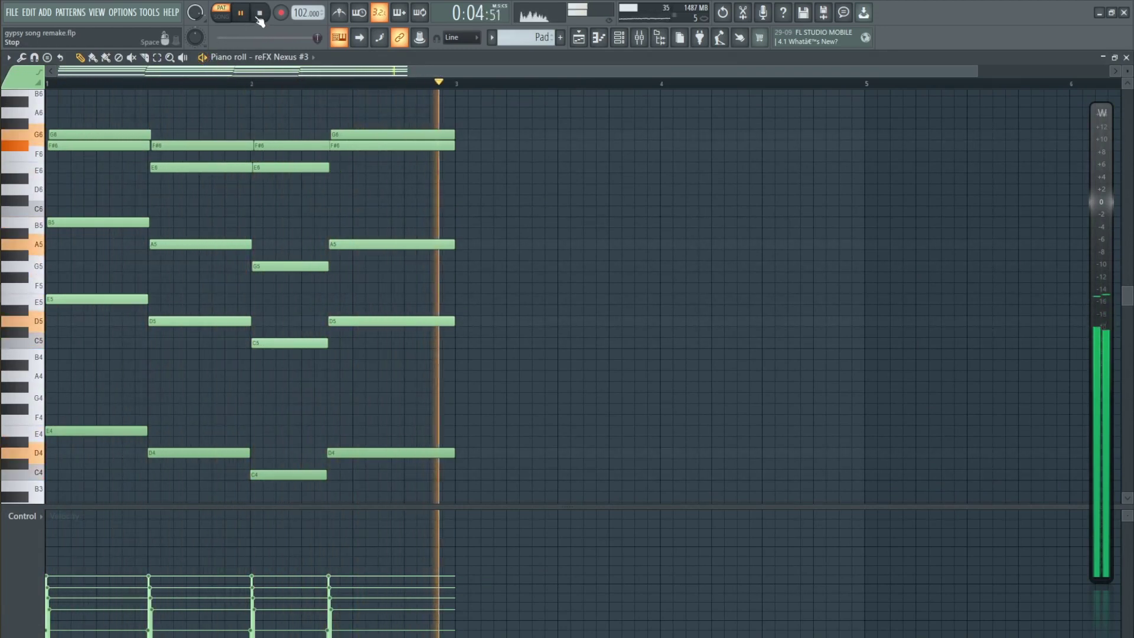
pyautogui.press('space')
pyautogui.press('F5')
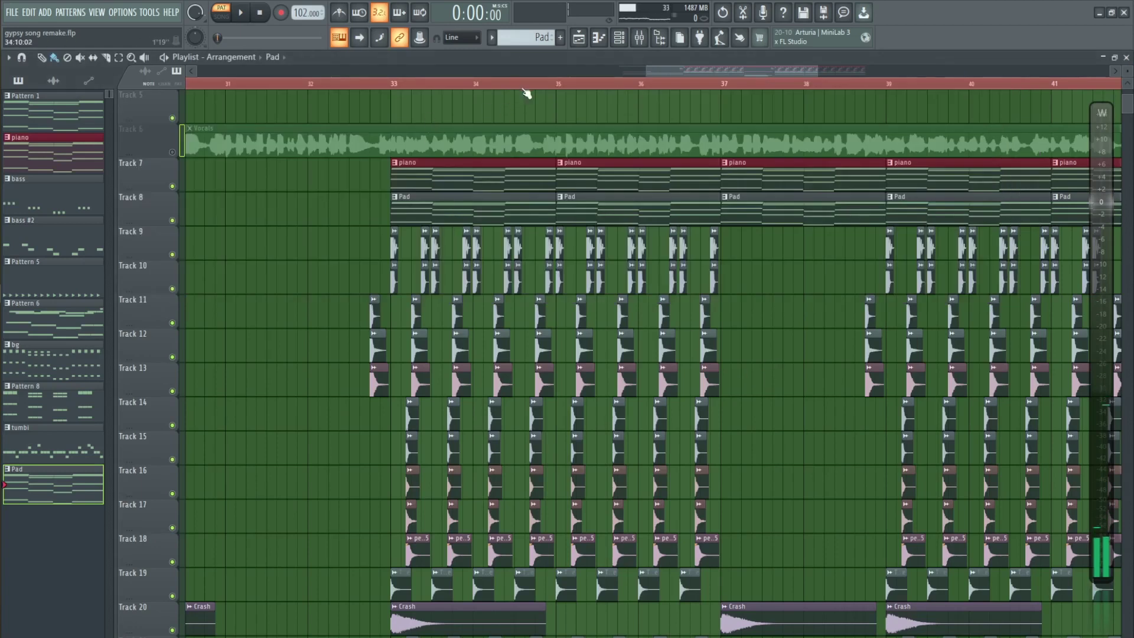
# Solo Track 9, unmute Track 10 with it, and play the Kick 1 and Kick 2 clips from bar 33.
pyautogui.scroll(2, 524, 90)
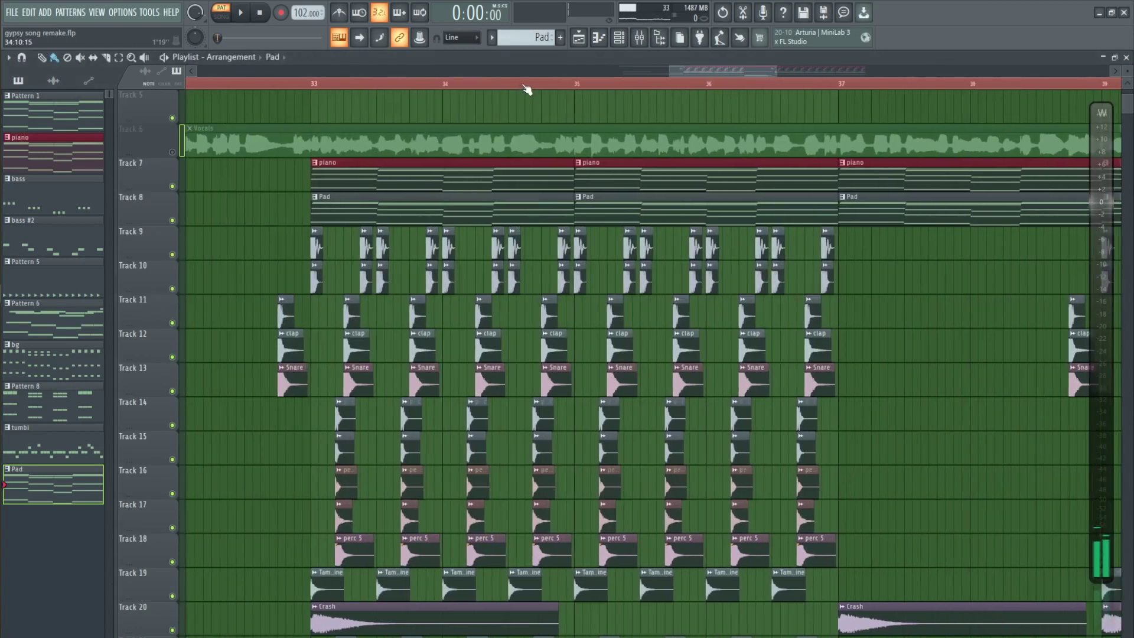
pyautogui.scroll(1, 526, 89)
pyautogui.rightClick(172, 254)
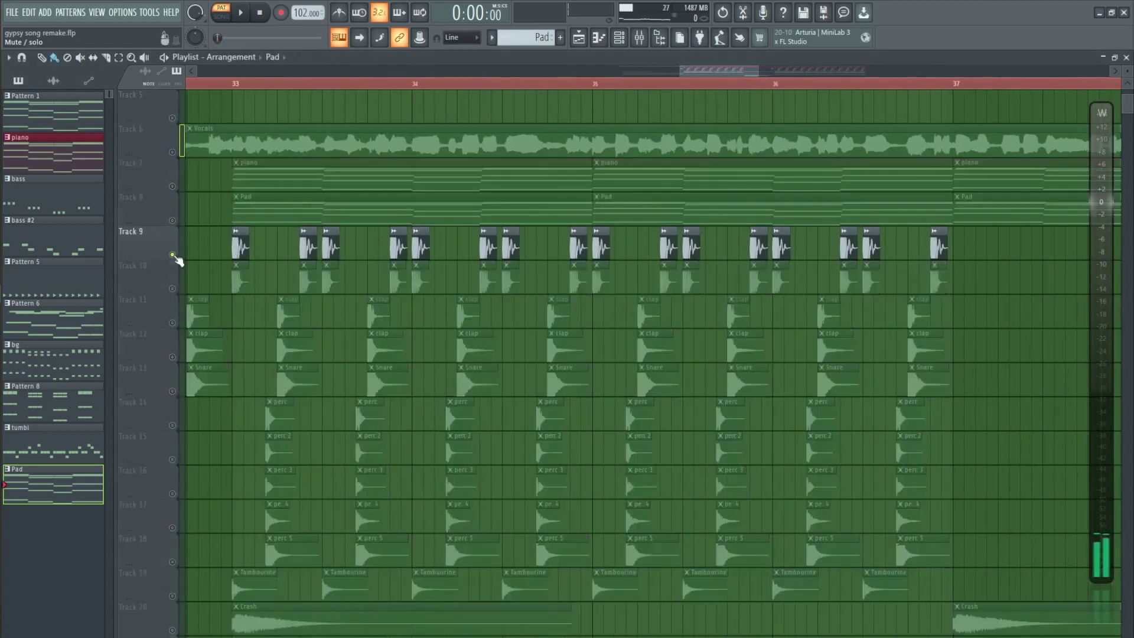
pyautogui.click(172, 289)
pyautogui.press('space')
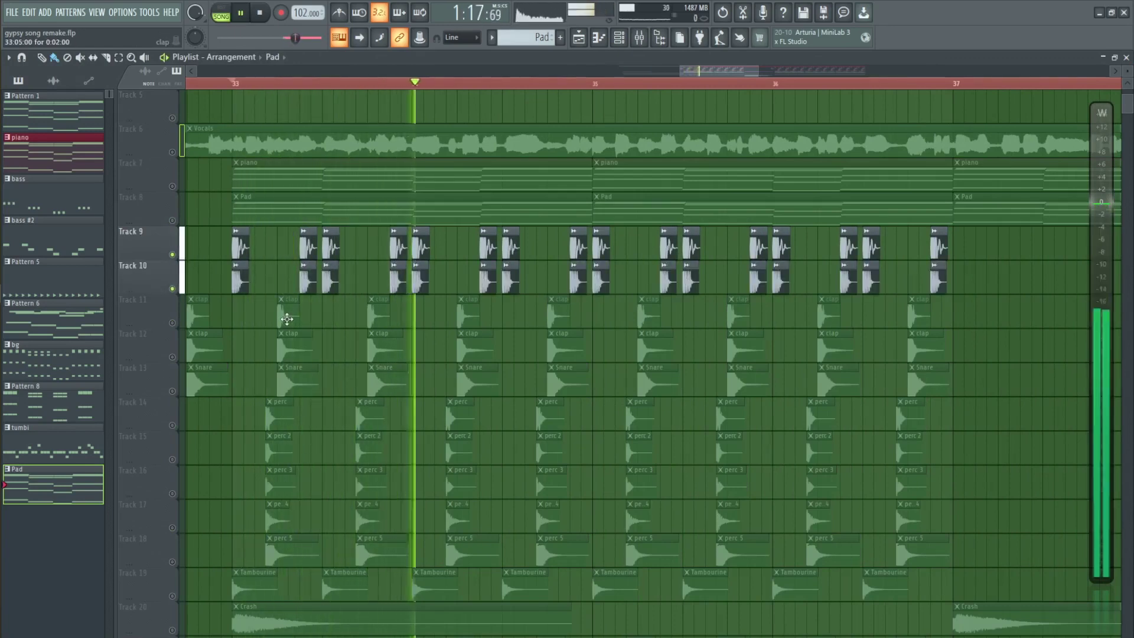
pyautogui.press('space')
# Add the clap and Snare clips on Tracks 11 to 13 to the soloed kicks and play them together.
pyautogui.click(173, 357)
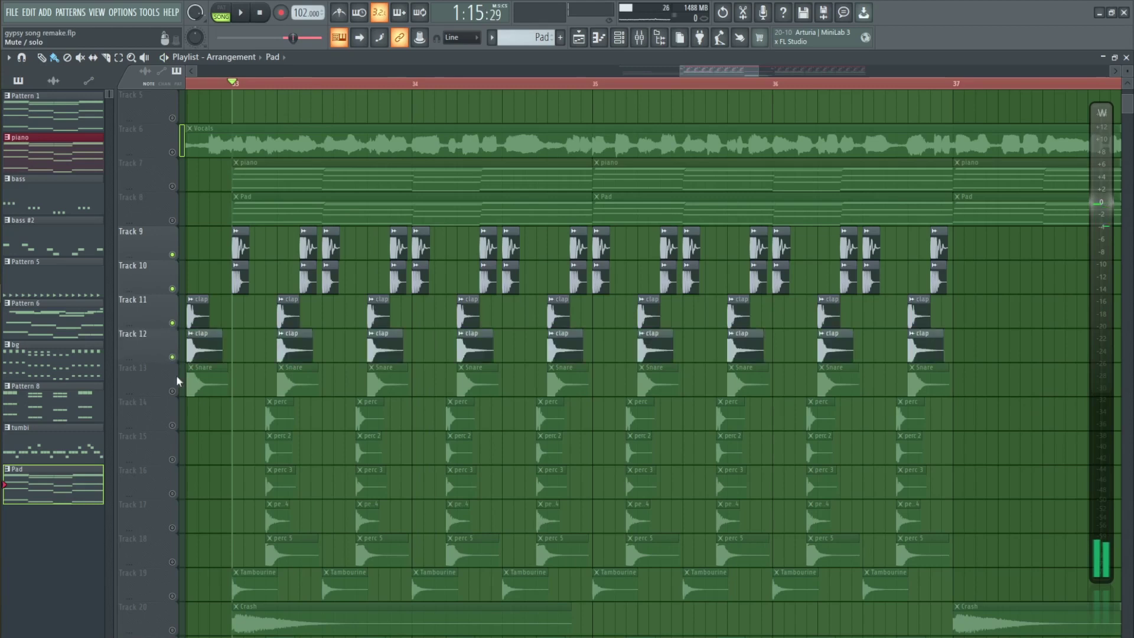
pyautogui.click(172, 391)
pyautogui.scroll(5, 232, 84)
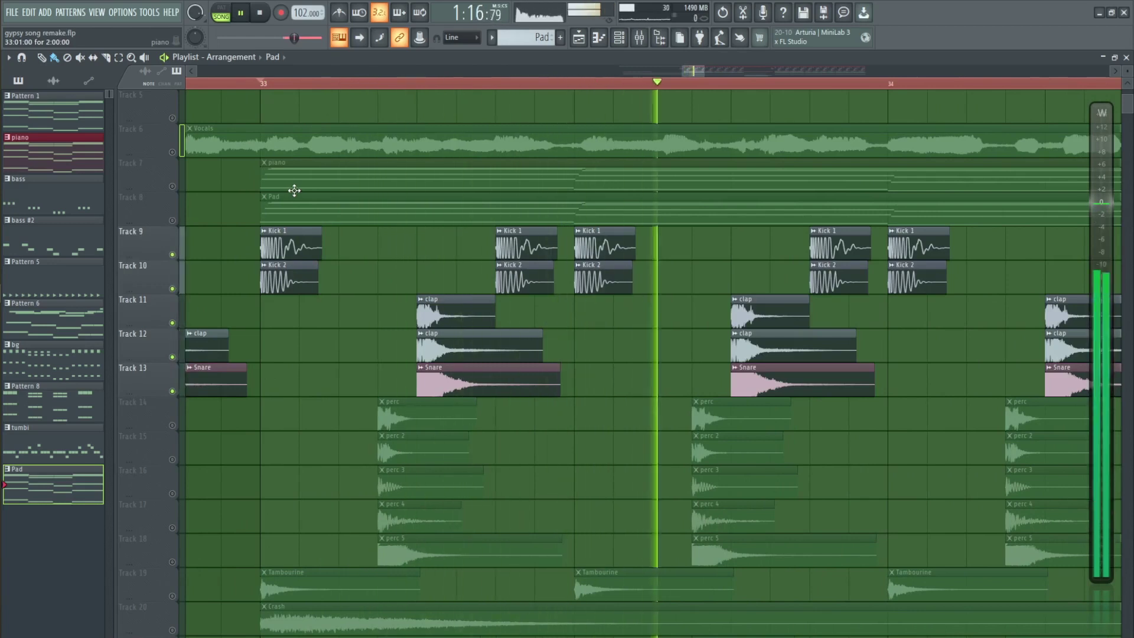
pyautogui.scroll(-5, 310, 87)
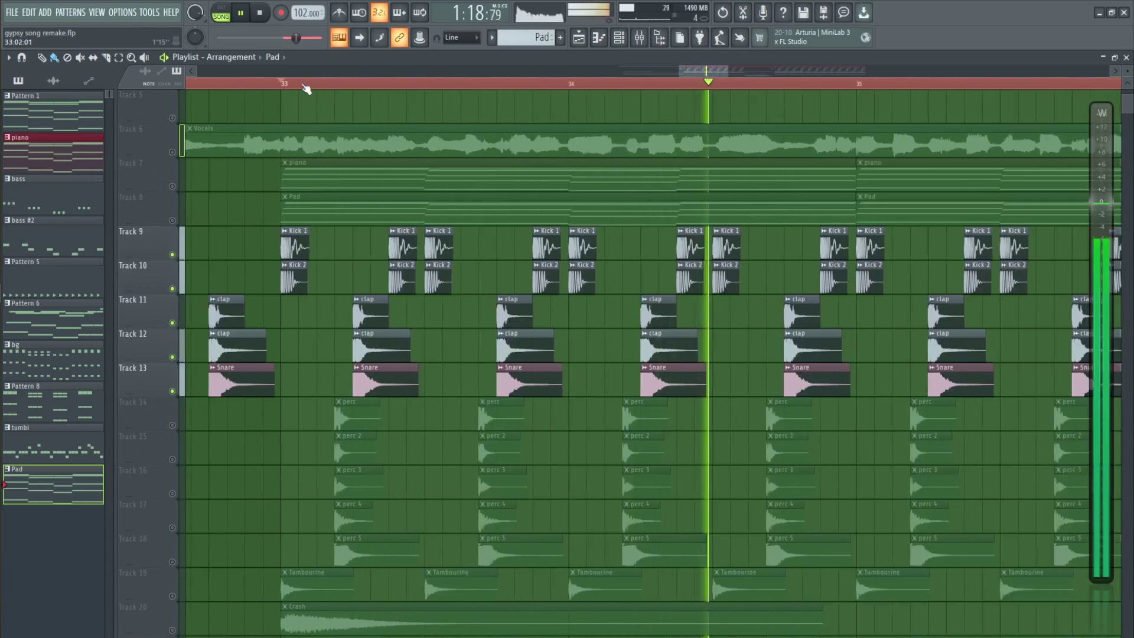
pyautogui.press('space')
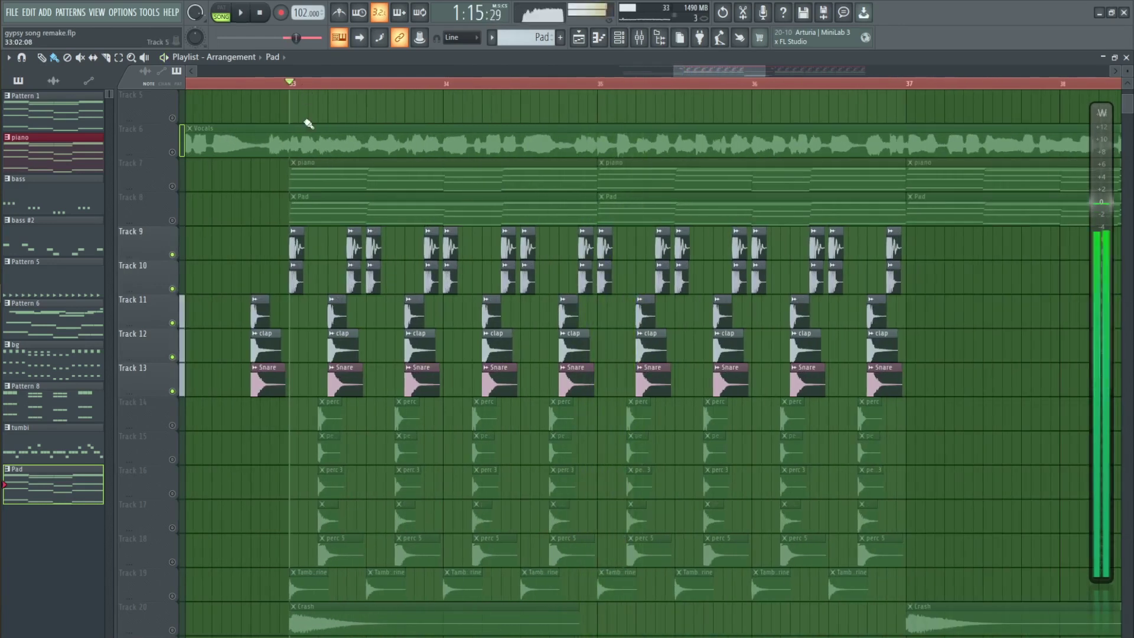
# Solo the percussion tracks 14 to 18 one after another to hear each sound separately.
pyautogui.scroll(3, 335, 93)
pyautogui.scroll(-2, 342, 261)
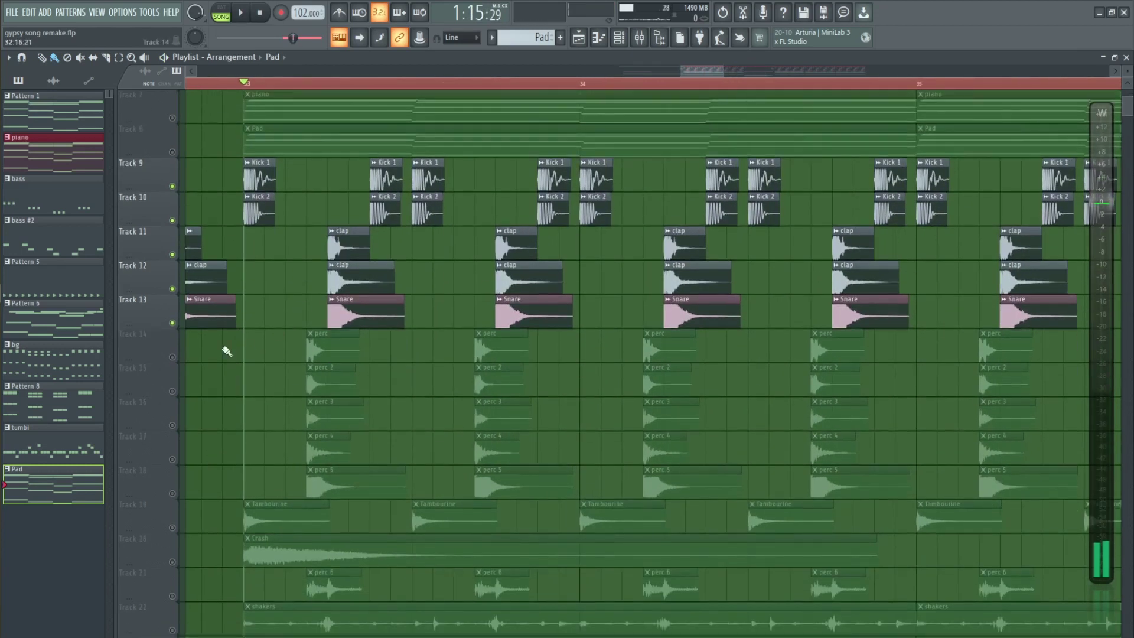
pyautogui.rightClick(172, 357)
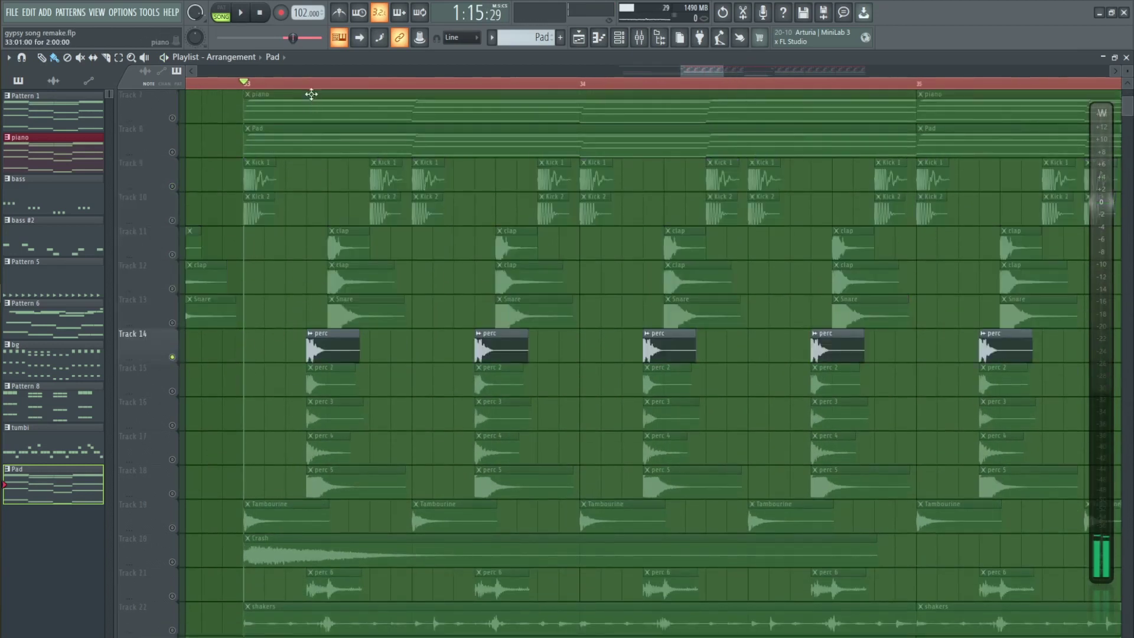
pyautogui.rightClick(173, 391)
pyautogui.rightClick(172, 426)
pyautogui.rightClick(173, 460)
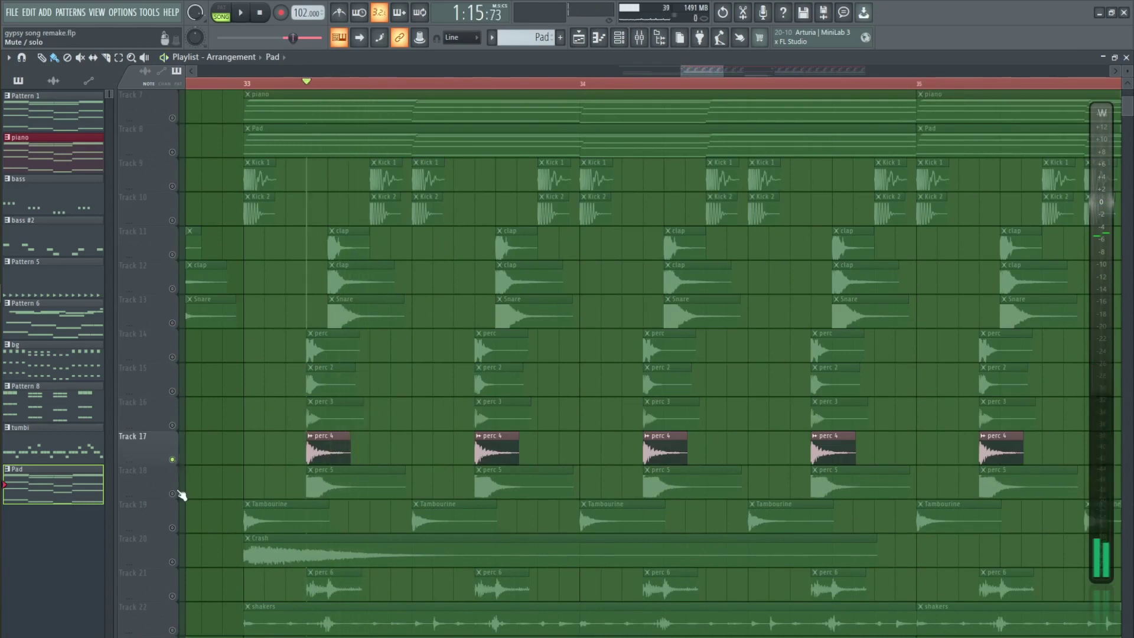
pyautogui.rightClick(172, 493)
# Unmute percussion Tracks 14 to 17 and drum Tracks 9 to 13 alongside Track 18, and play the combined groove.
pyautogui.moveTo(172, 357); pyautogui.dragTo(172, 460)
pyautogui.press('space')
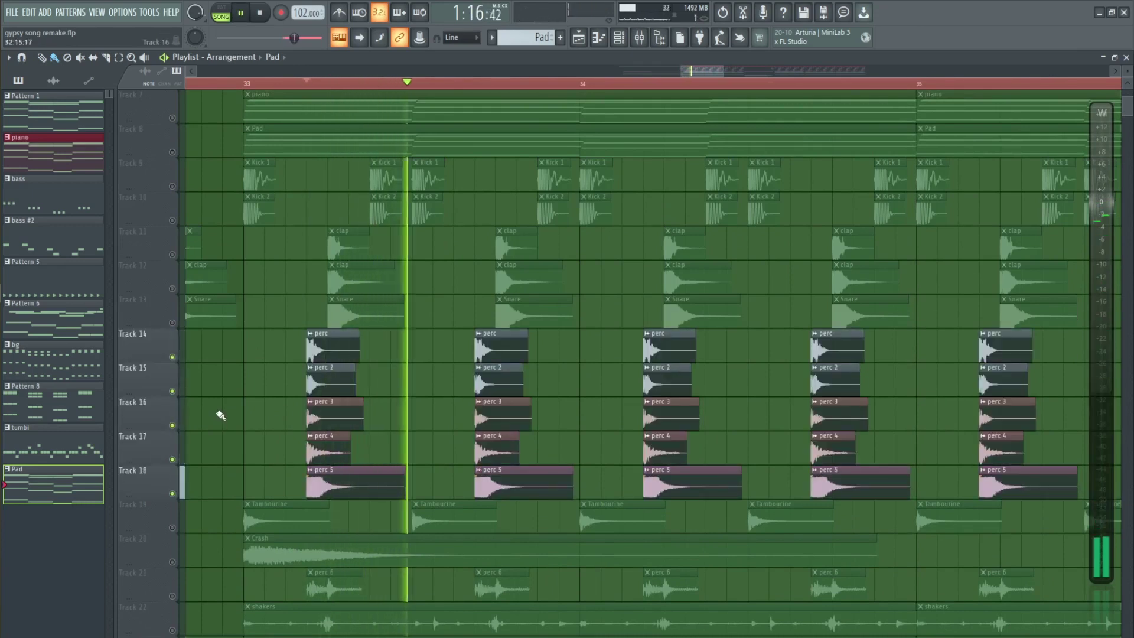
pyautogui.moveTo(176, 189); pyautogui.dragTo(173, 323)
pyautogui.press('space')
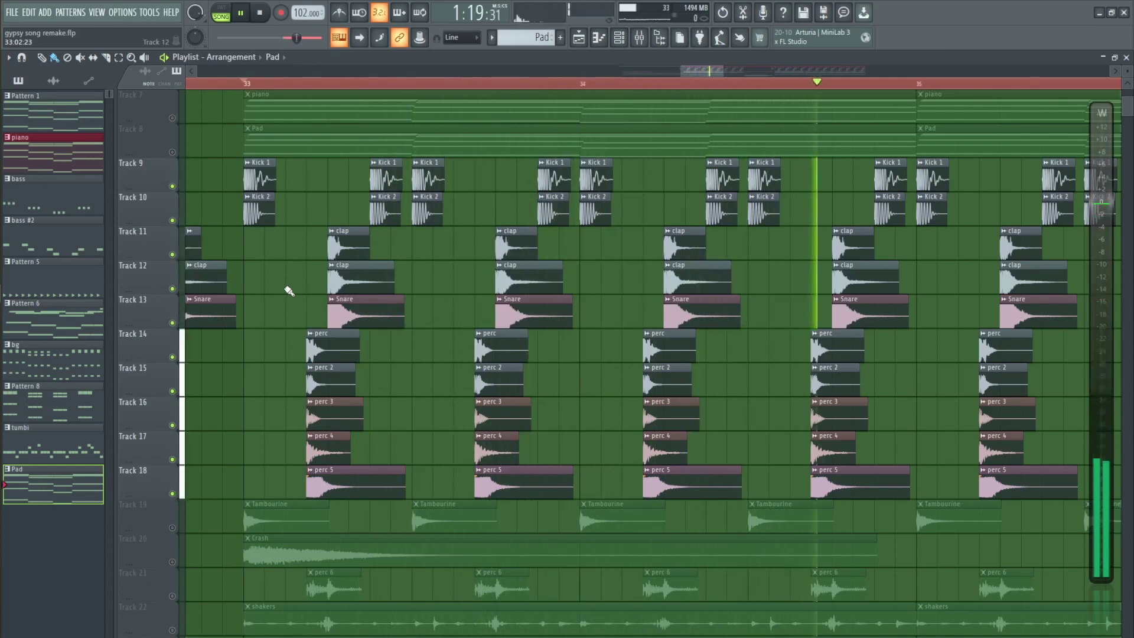
pyautogui.press('space')
# Solo the Tambourine clips on Track 19 and play them from bar 33.
pyautogui.scroll(-1, 175, 504)
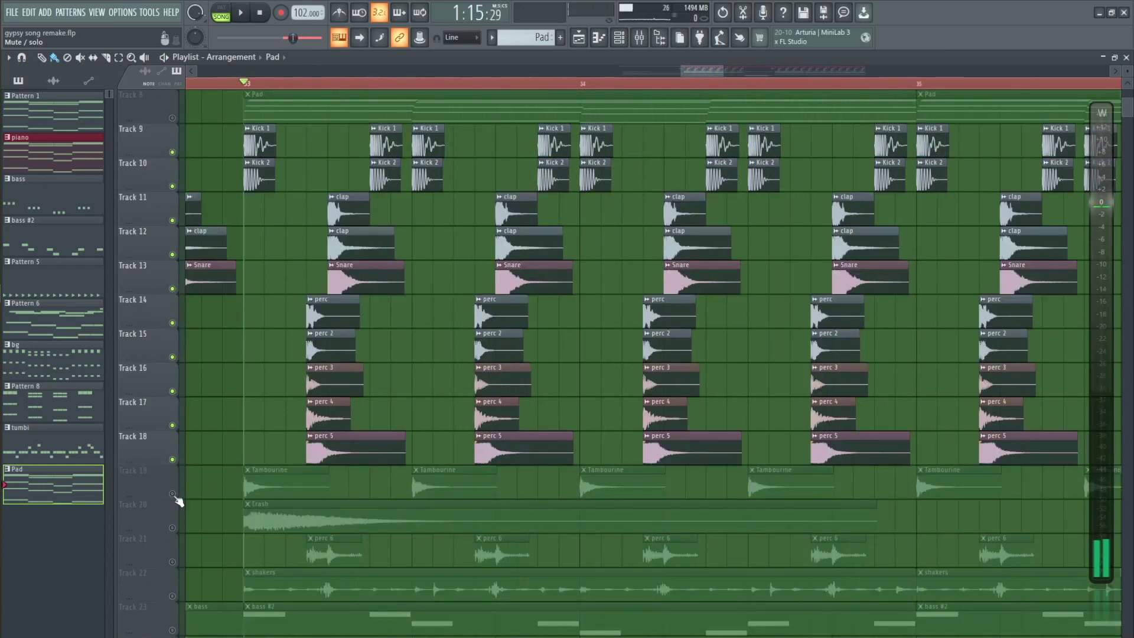
pyautogui.rightClick(173, 494)
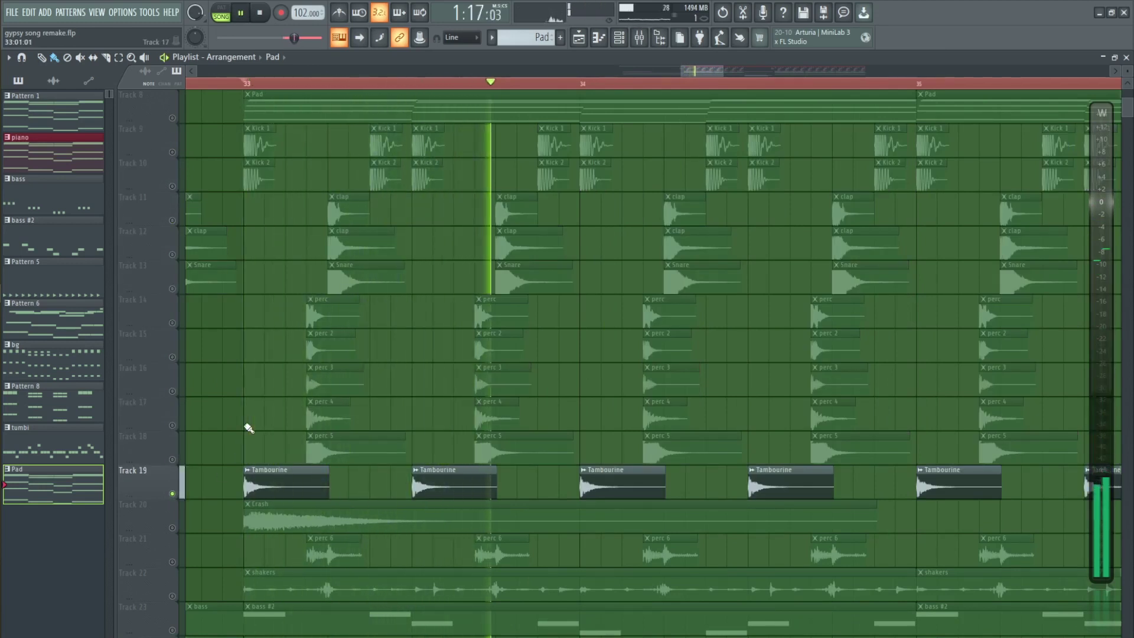
pyautogui.press('space')
# Solo the Crash clip on Track 20 and play it from bar 33.
pyautogui.scroll(-3, 236, 434)
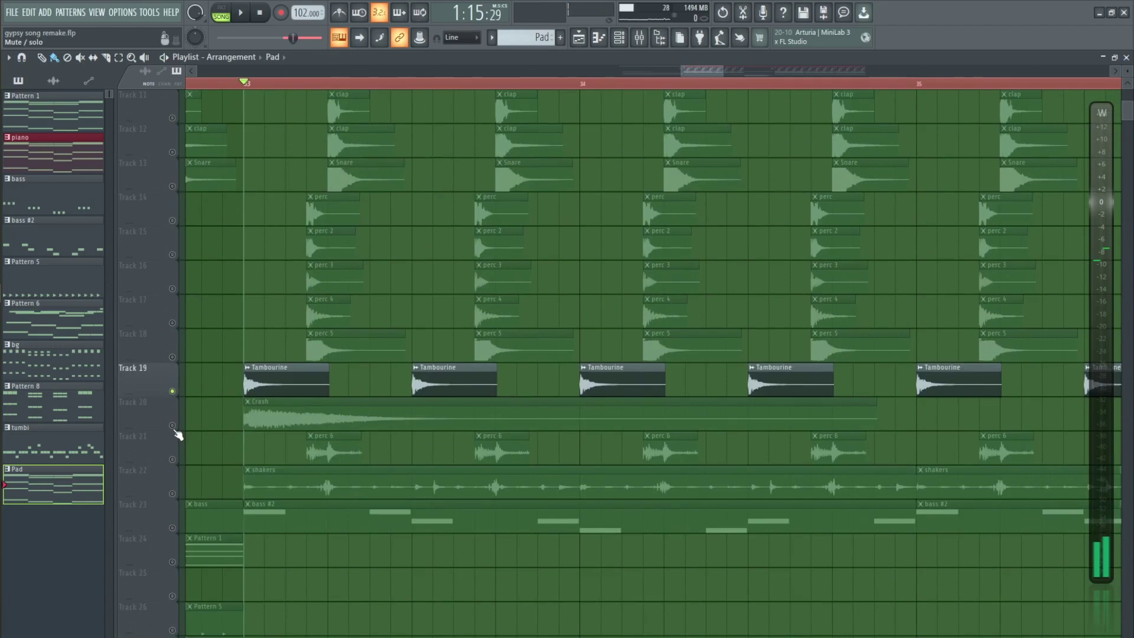
pyautogui.rightClick(172, 426)
pyautogui.press('space')
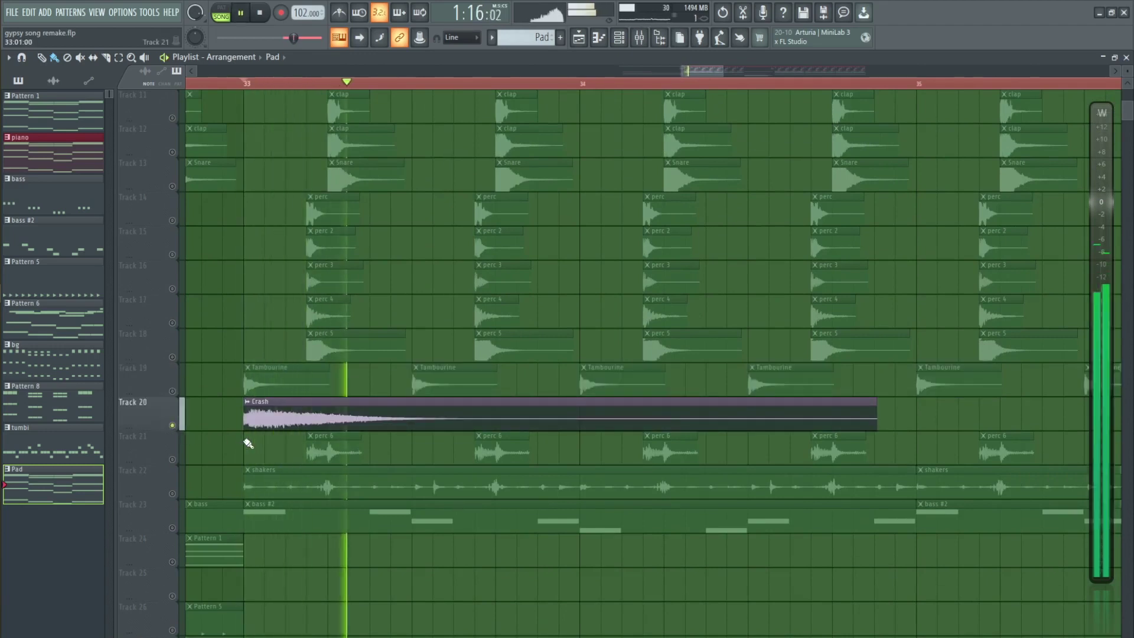
# Solo the perc 6 clips on Track 21 and the shakers on Track 22 in turn to hear each sound.
pyautogui.rightClick(173, 459)
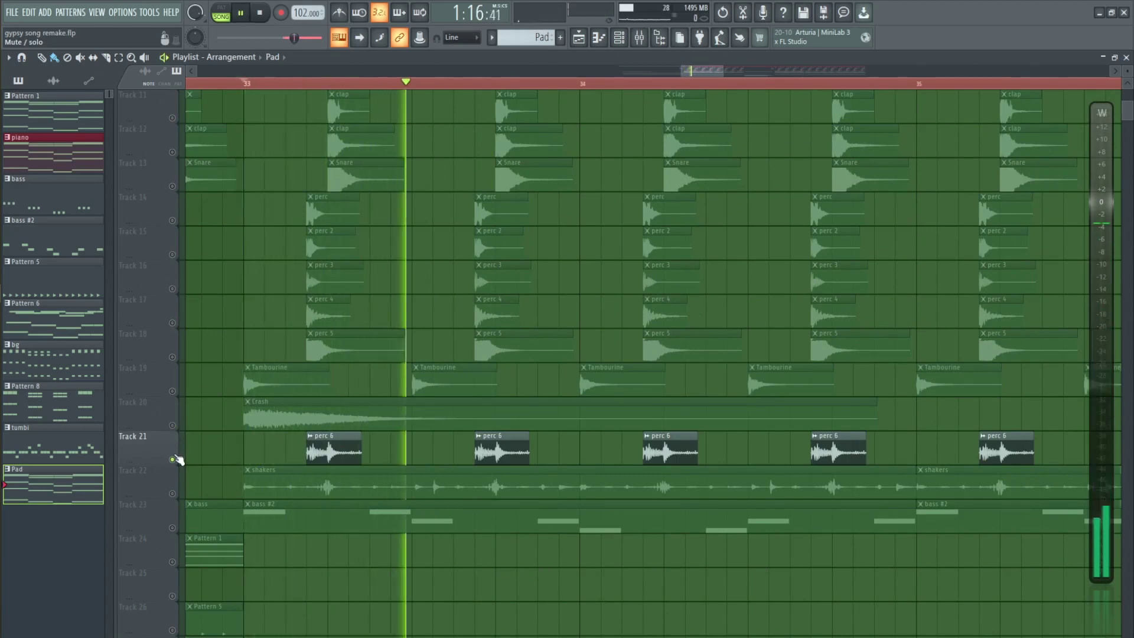
pyautogui.rightClick(172, 494)
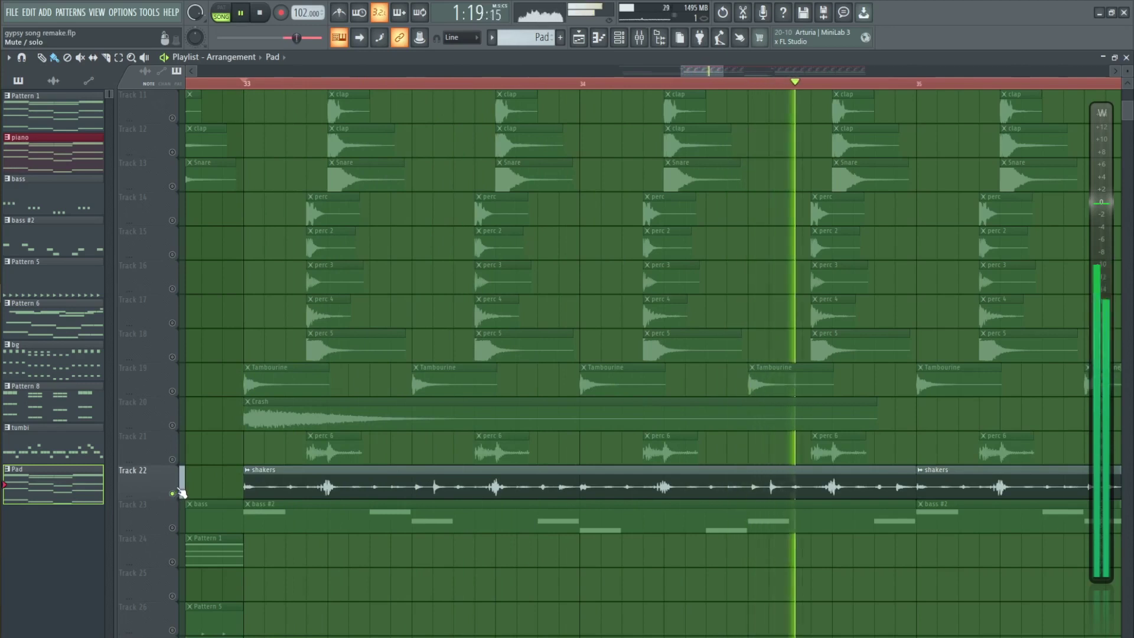
pyautogui.press('space')
# Unmute Tracks 9 to 21 alongside the shakers on Track 22 and play the full drum groove from bar 33.
pyautogui.click(172, 459)
pyautogui.click(172, 425)
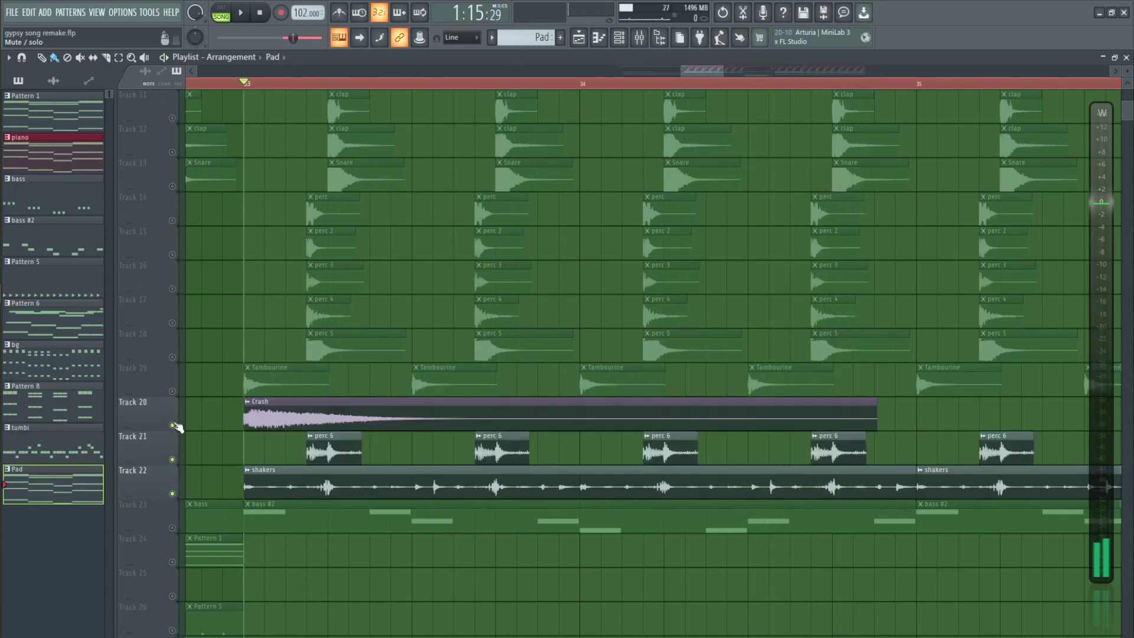
pyautogui.click(172, 391)
pyautogui.click(173, 356)
pyautogui.scroll(2, 180, 357)
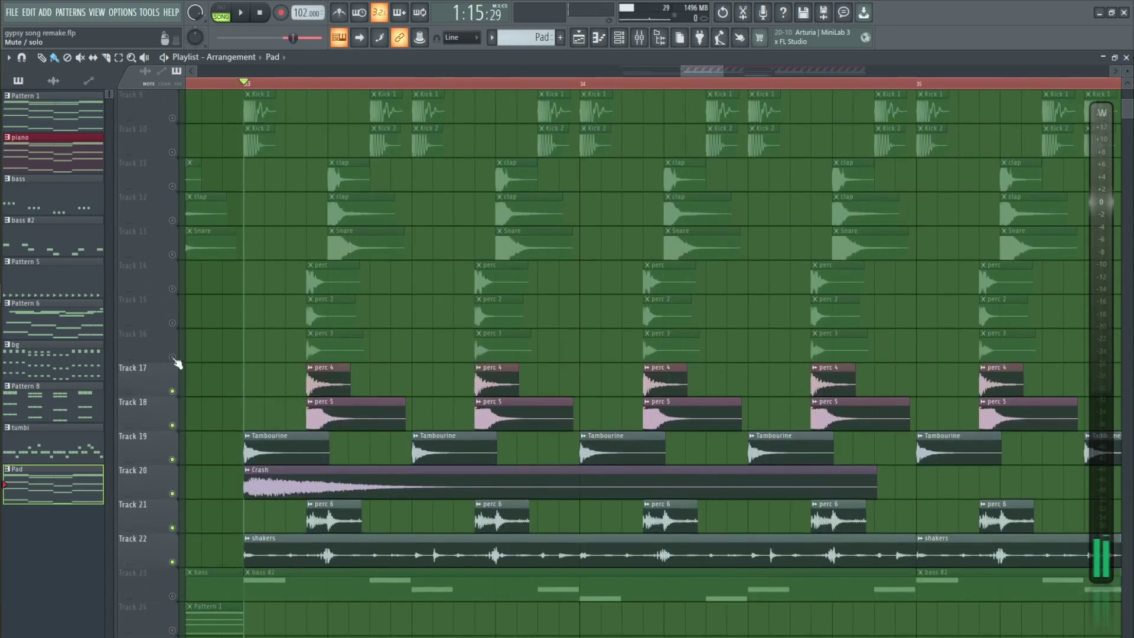
pyautogui.click(173, 357)
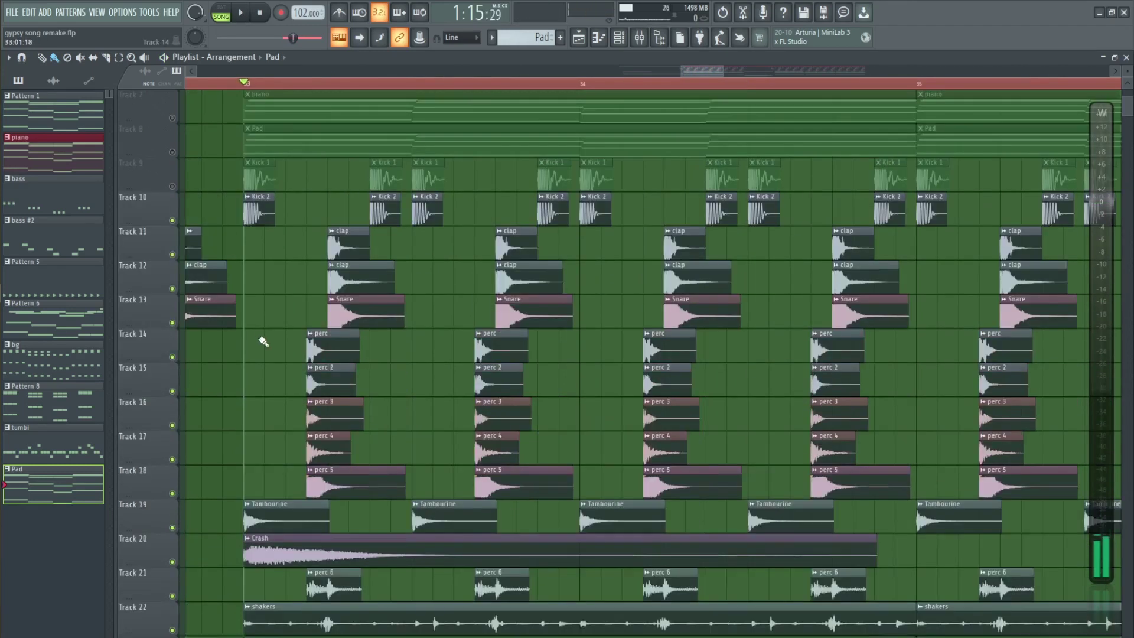
pyautogui.press('space')
pyautogui.click(172, 187)
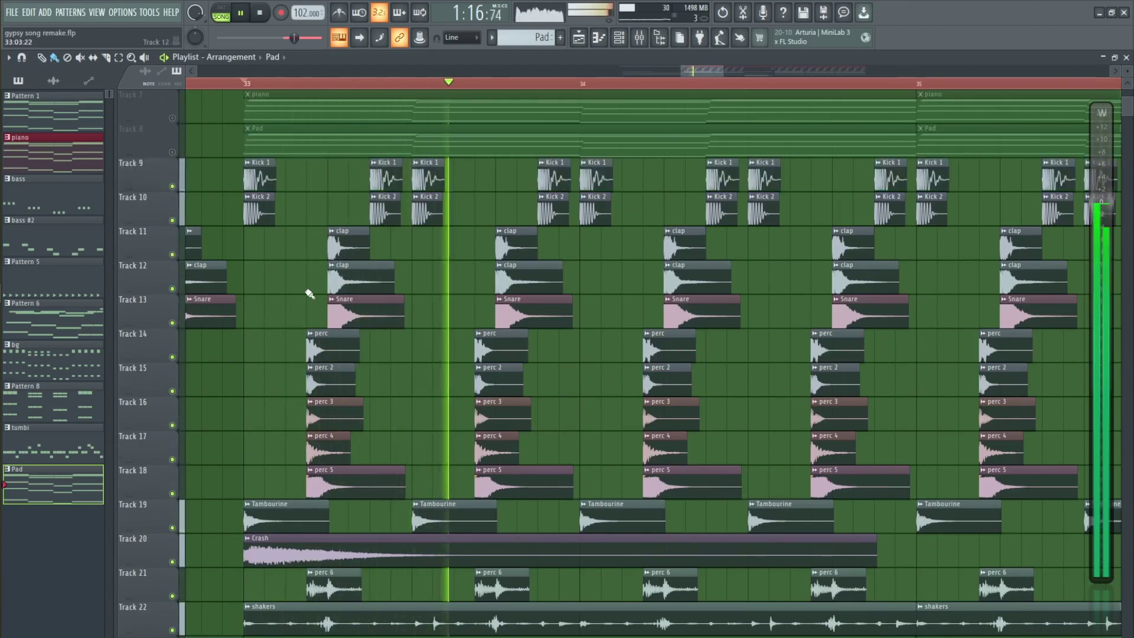
pyautogui.scroll(-2, 303, 182)
pyautogui.scroll(-1, 304, 181)
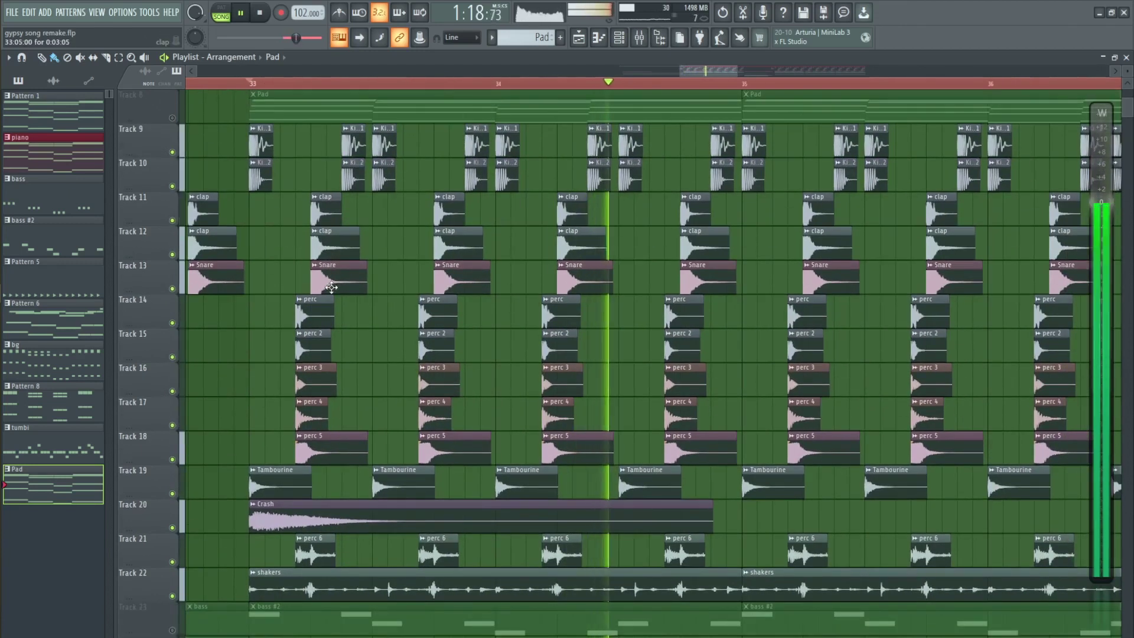
pyautogui.scroll(-2, 287, 86)
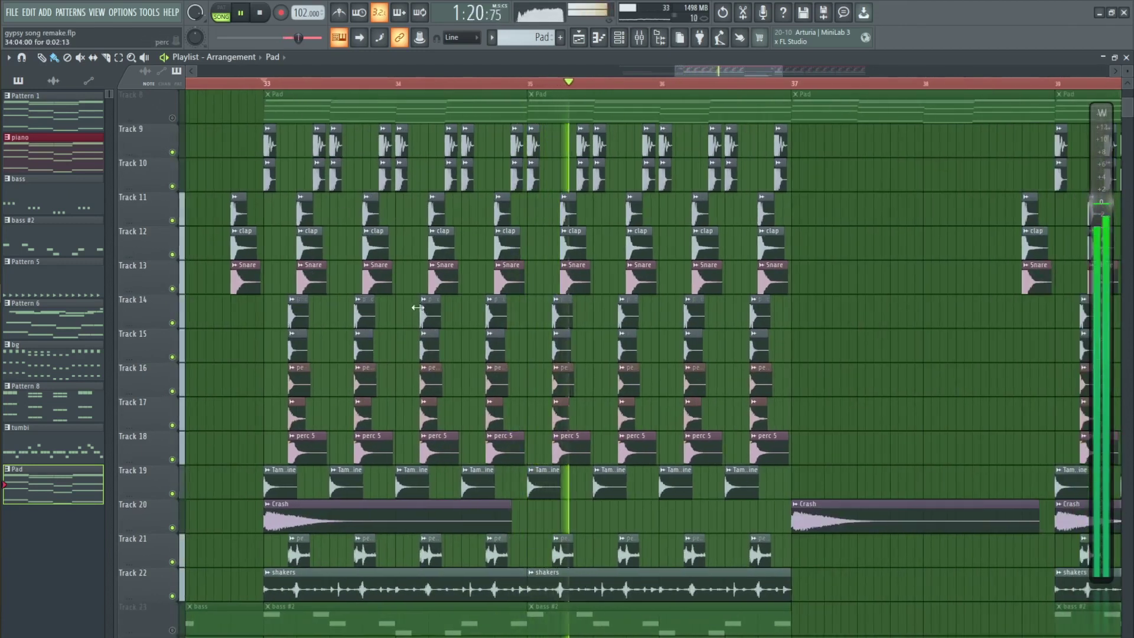
pyautogui.scroll(-1, 338, 88)
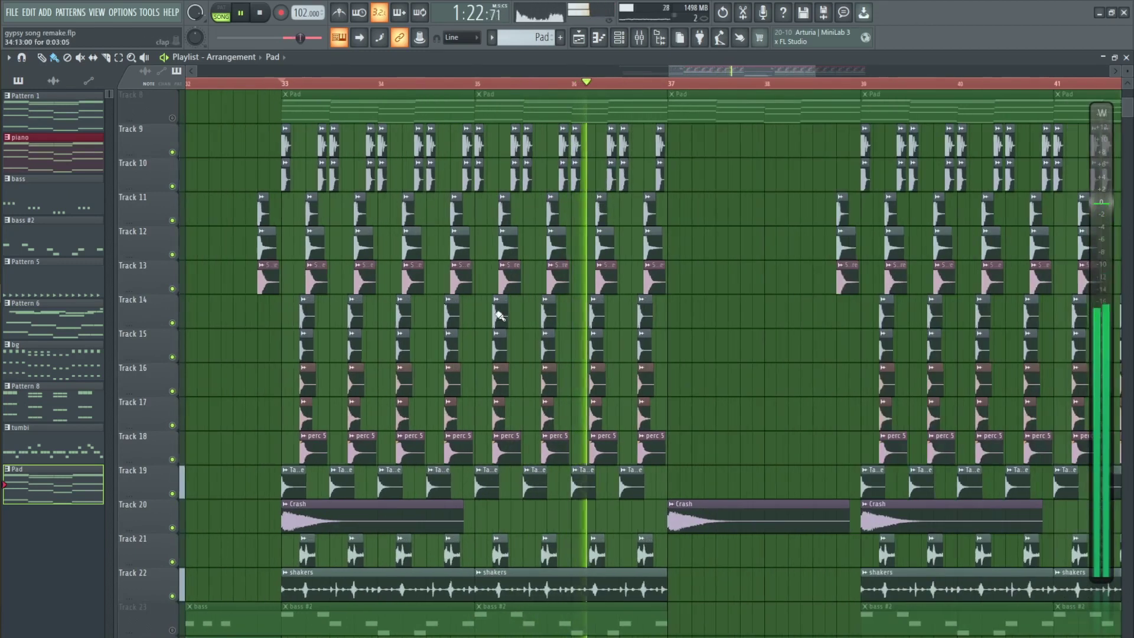
pyautogui.scroll(-2, 496, 322)
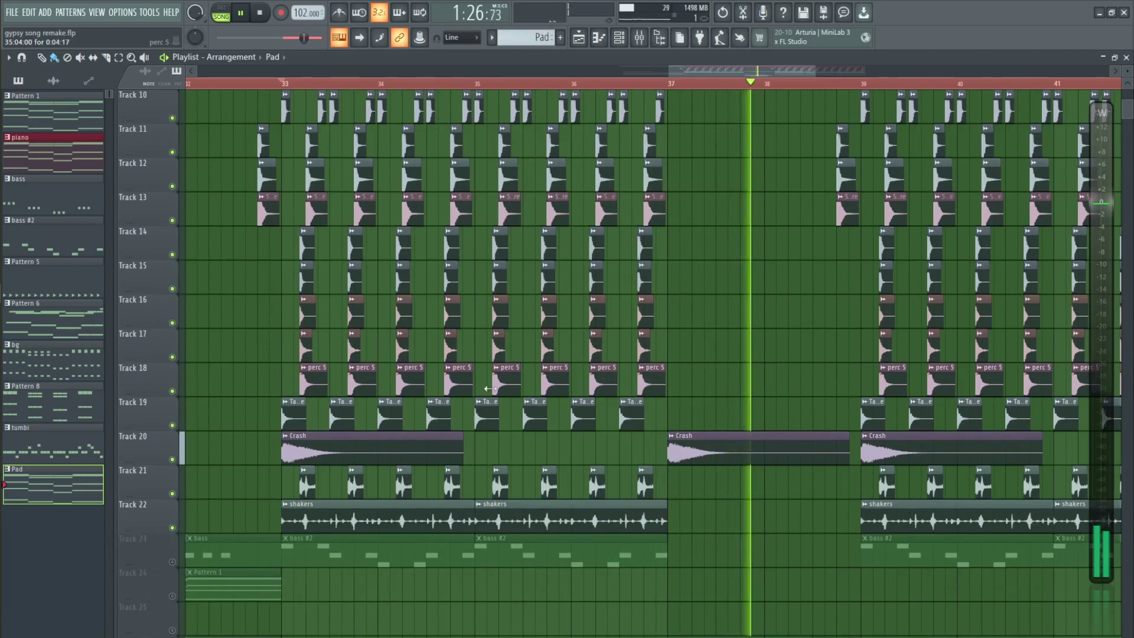
pyautogui.scroll(2, 322, 88)
# Unmute Track 23, open its bass #2 clip in the piano roll, and play the pattern's notes.
pyautogui.scroll(-3, 345, 408)
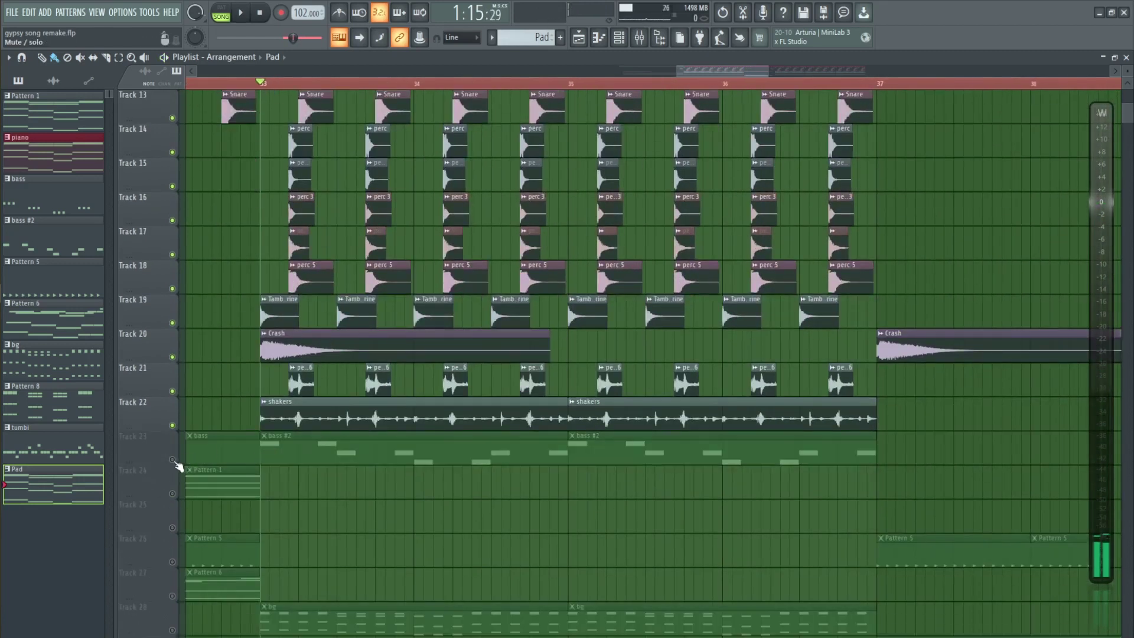
pyautogui.click(180, 460)
pyautogui.doubleClick(322, 451)
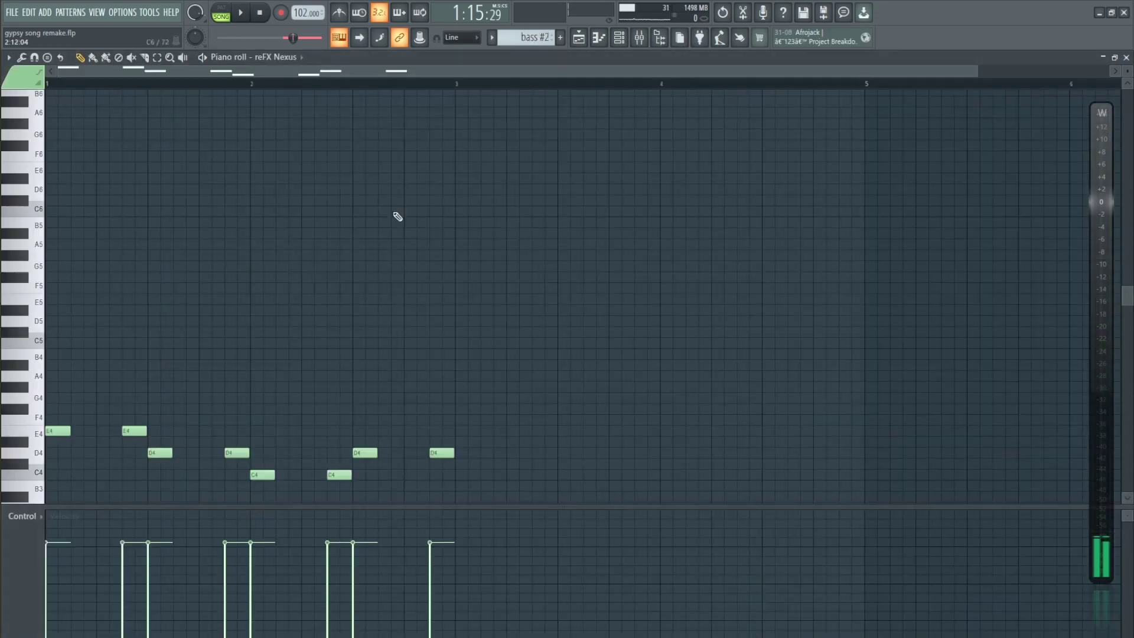
pyautogui.scroll(-1, 386, 89)
pyautogui.scroll(-3, 397, 173)
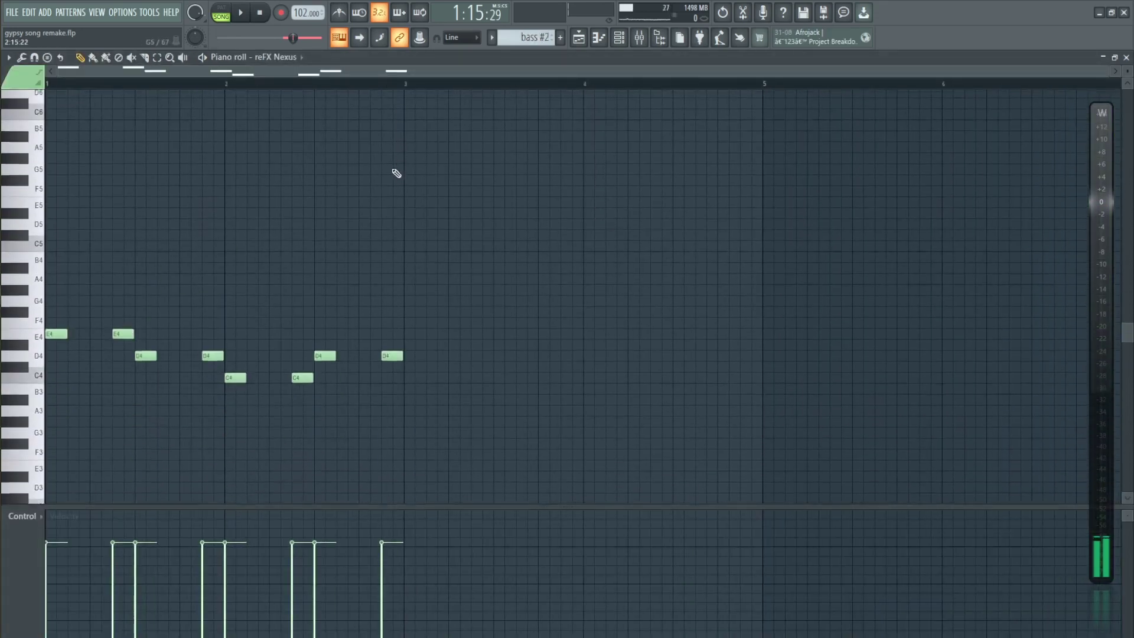
pyautogui.click(206, 58)
# Examine the reFX Nexus bass preset used by bass #2 during playback, then stop it and return to the playlist.
pyautogui.click(620, 43)
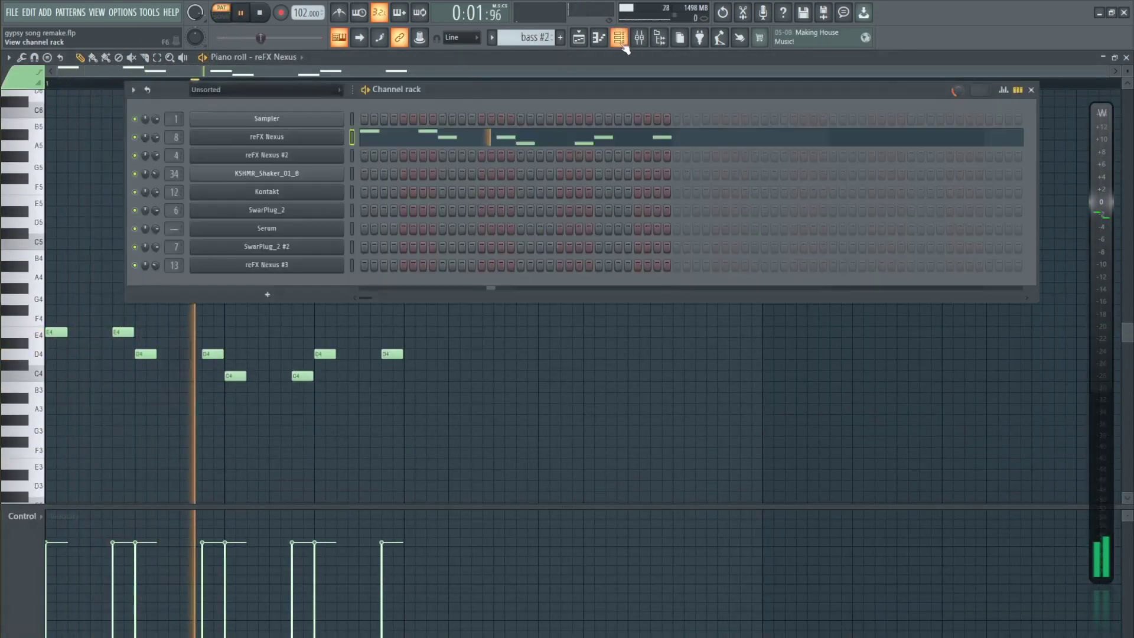
pyautogui.moveTo(451, 92); pyautogui.dragTo(636, 116)
pyautogui.click(453, 160)
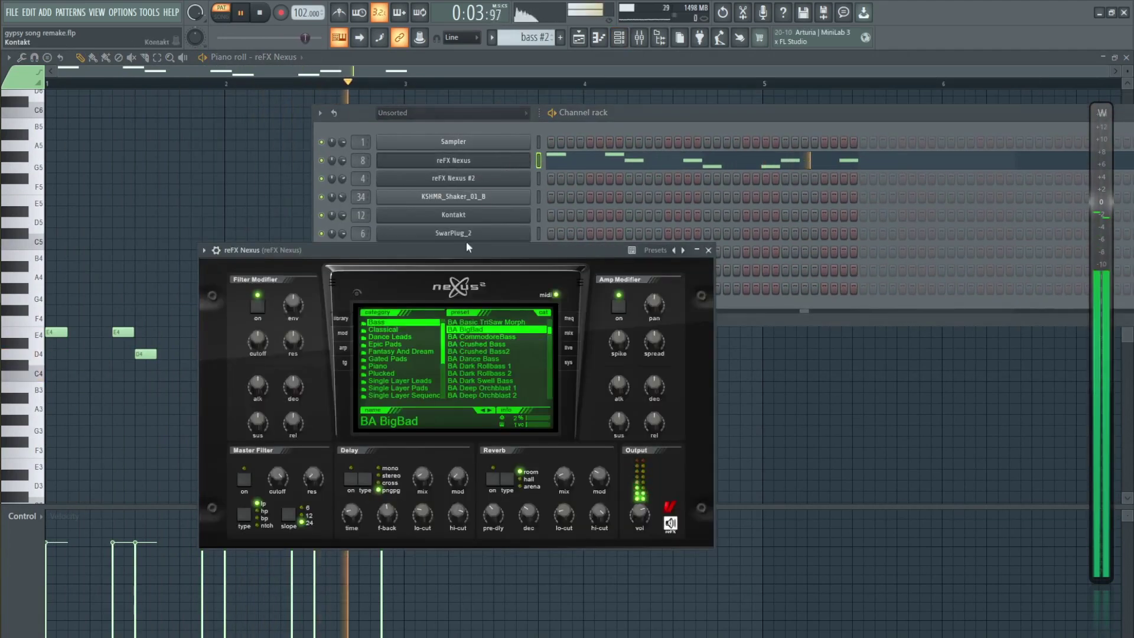
pyautogui.moveTo(458, 247); pyautogui.dragTo(666, 172)
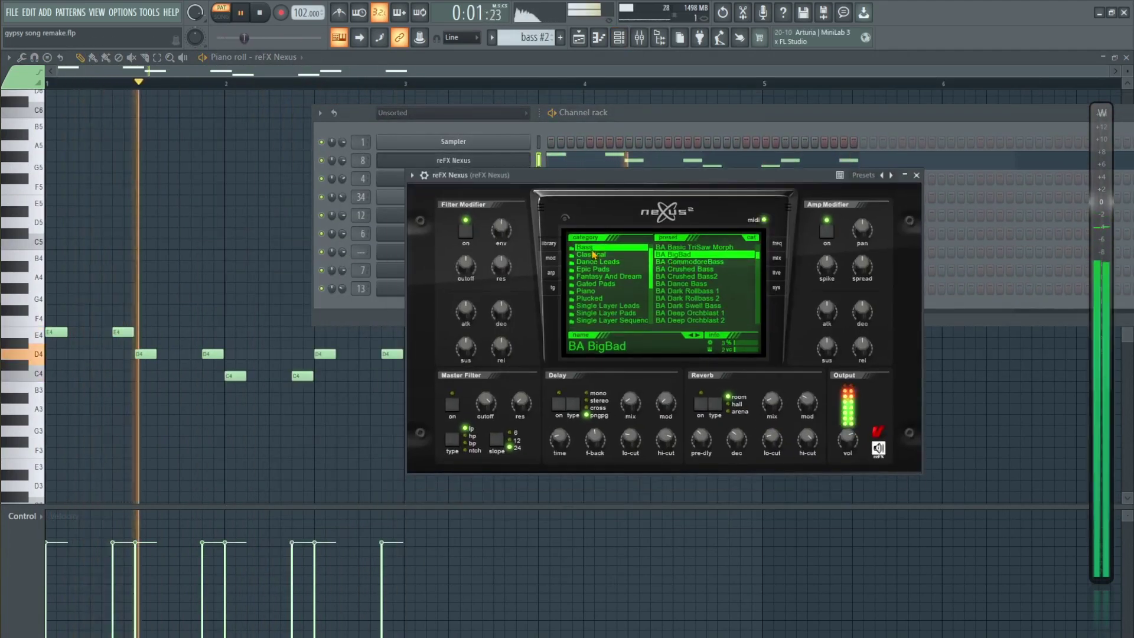
pyautogui.click(917, 175)
pyautogui.rightClick(876, 376)
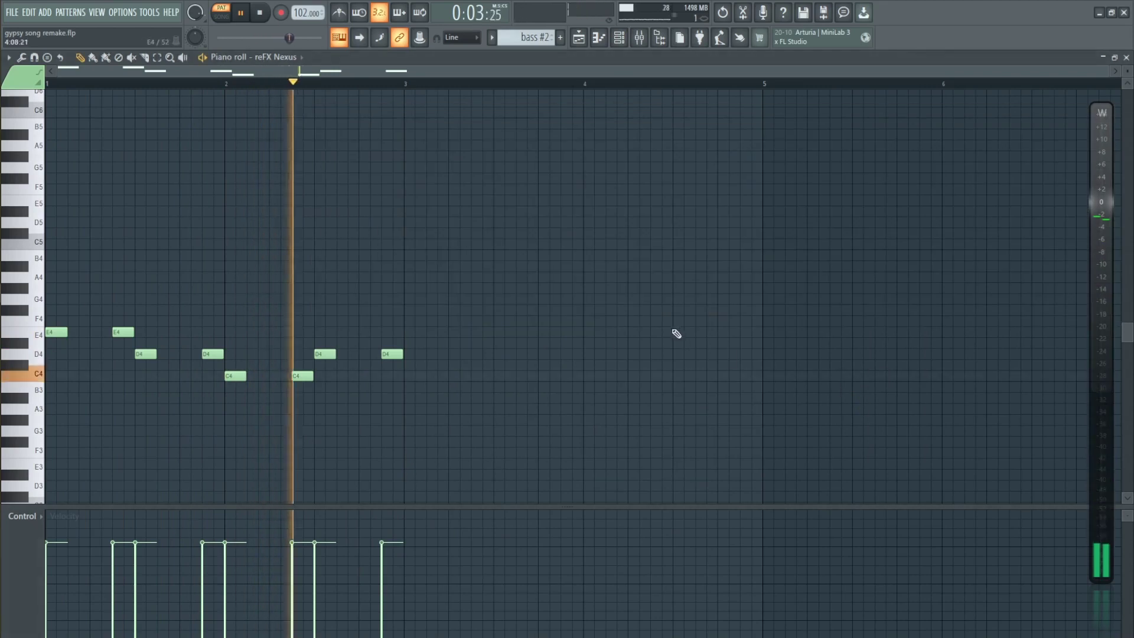
pyautogui.press('space')
pyautogui.click(1127, 57)
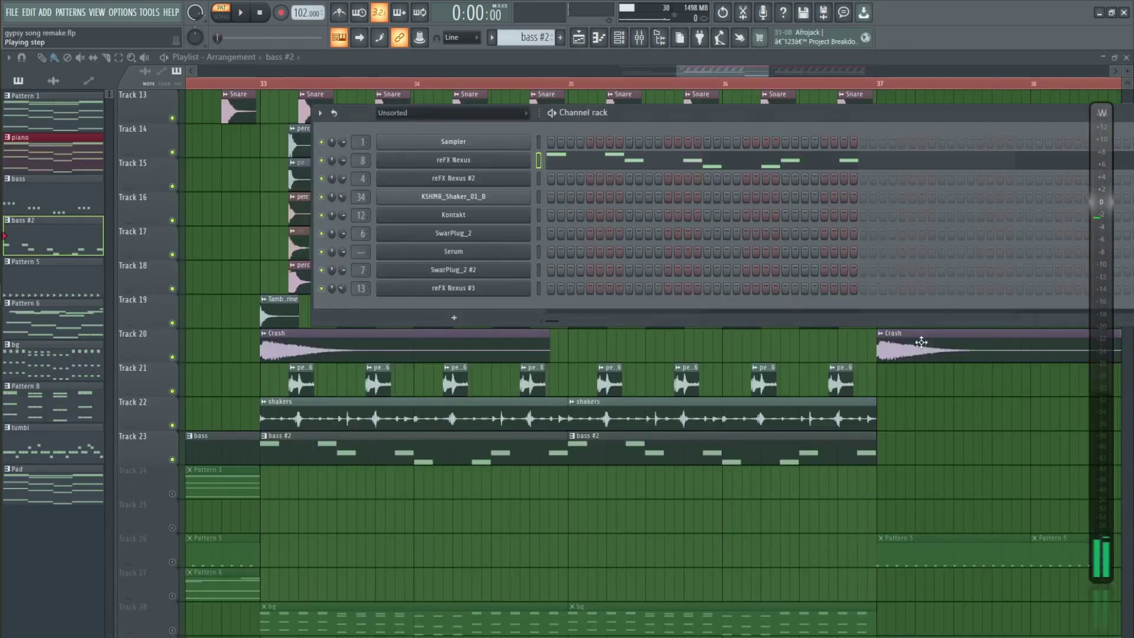
pyautogui.press('F6')
# Play the bg pattern from Track 28 in the piano roll to study its SwarPlug_2 chords, and return to the playlist.
pyautogui.scroll(-5, 286, 331)
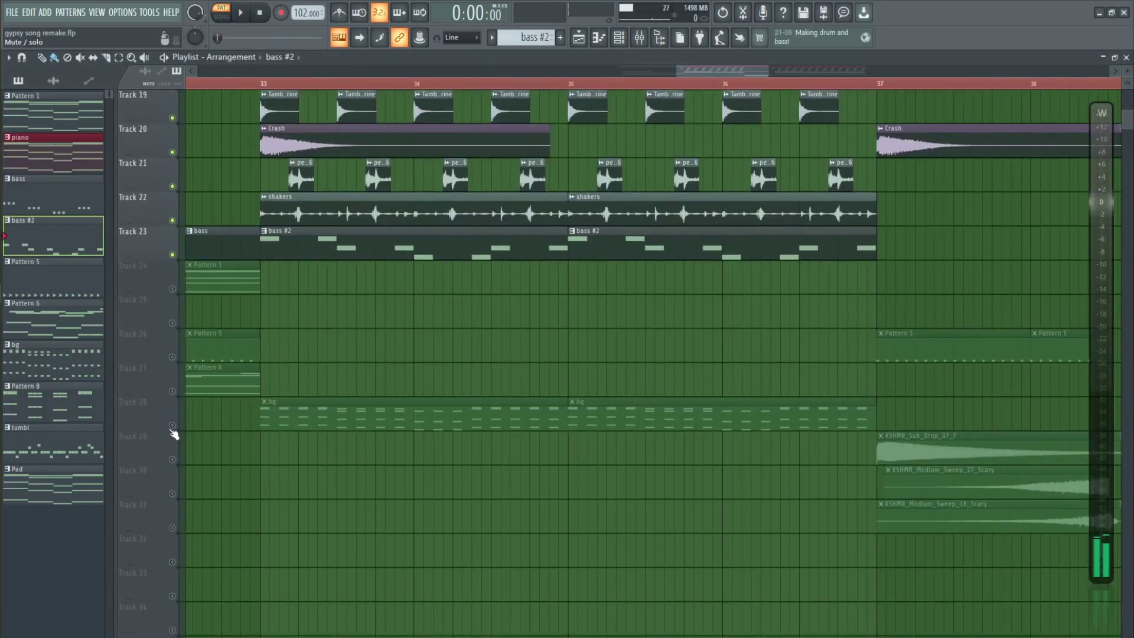
pyautogui.doubleClick(290, 416)
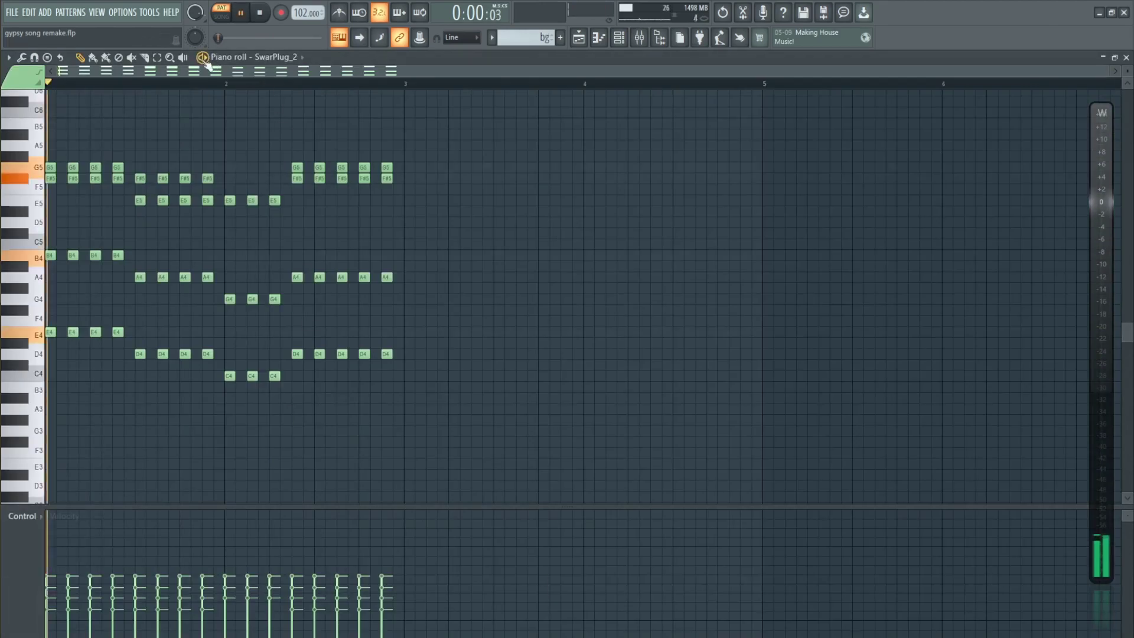
pyautogui.scroll(1, 213, 139)
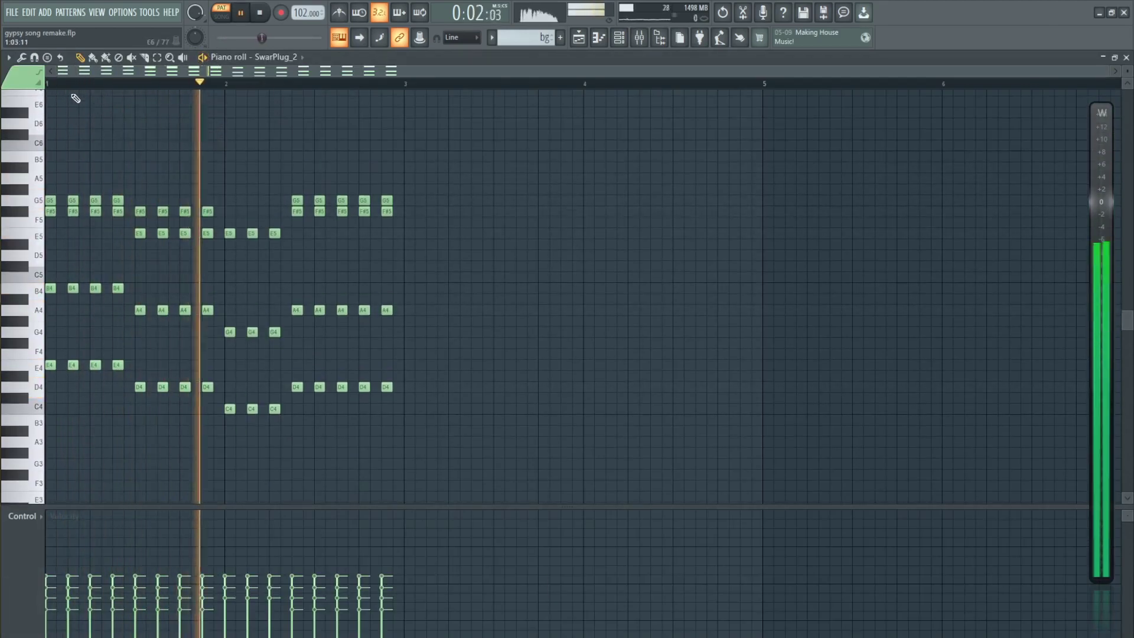
pyautogui.scroll(2, 75, 98)
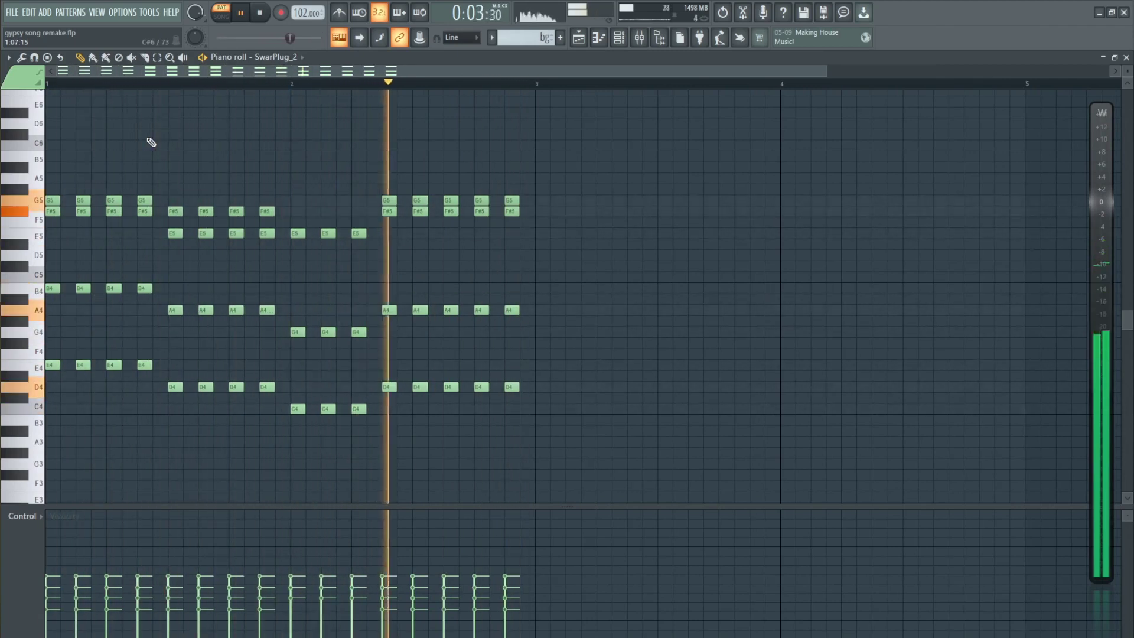
pyautogui.press('space')
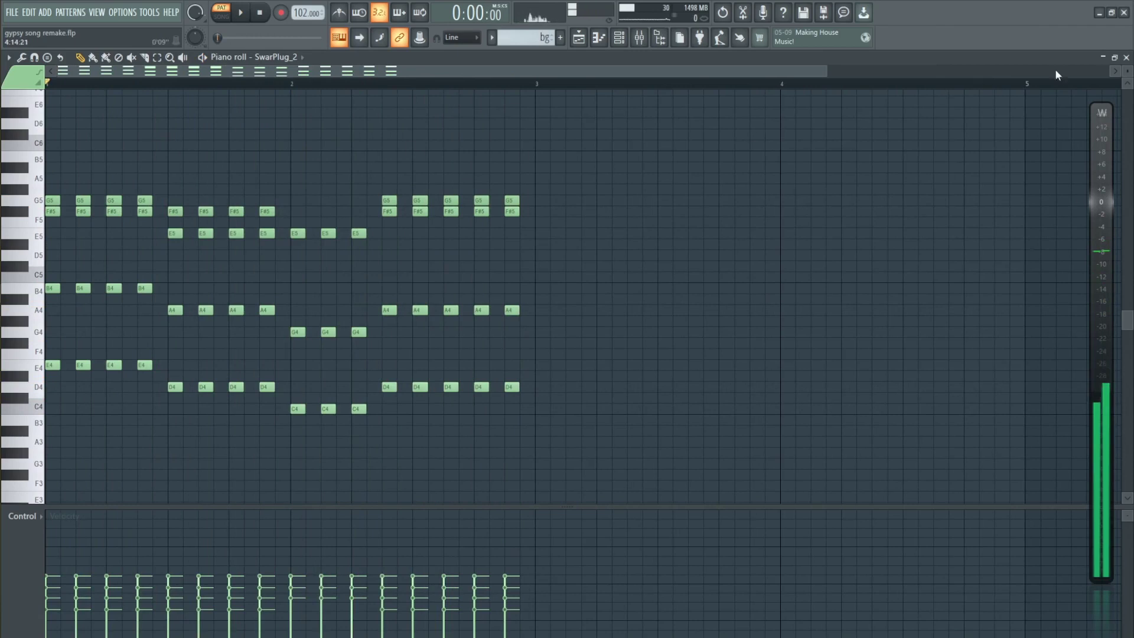
pyautogui.click(1127, 58)
pyautogui.press('F6')
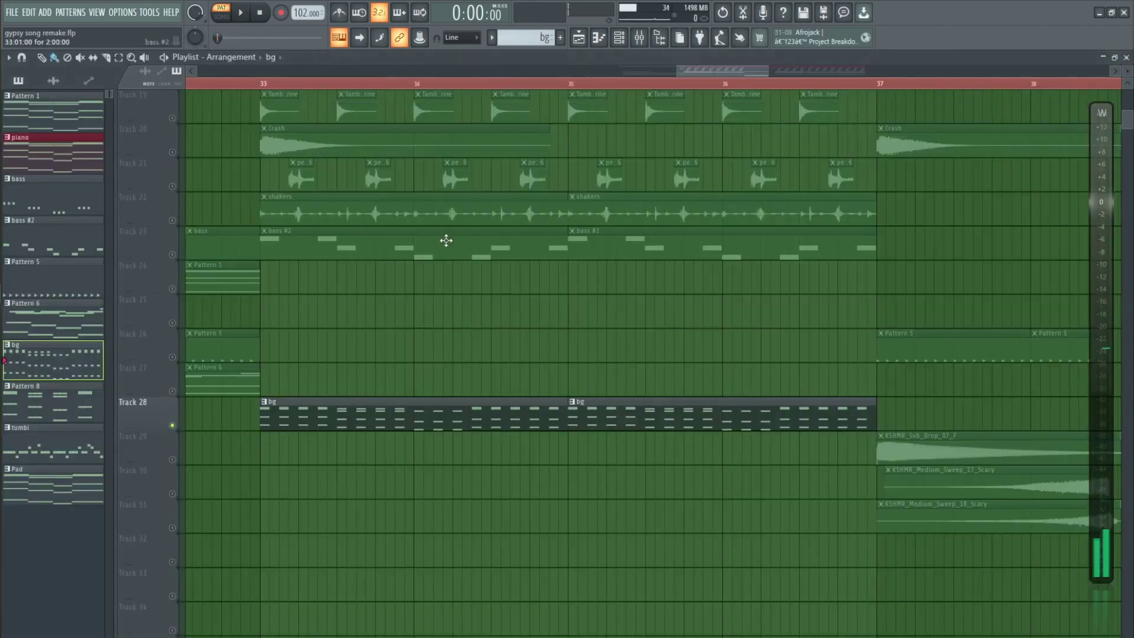
# Solo Track 23 and play its bass clip from bar 29.
pyautogui.scroll(-2, 469, 87)
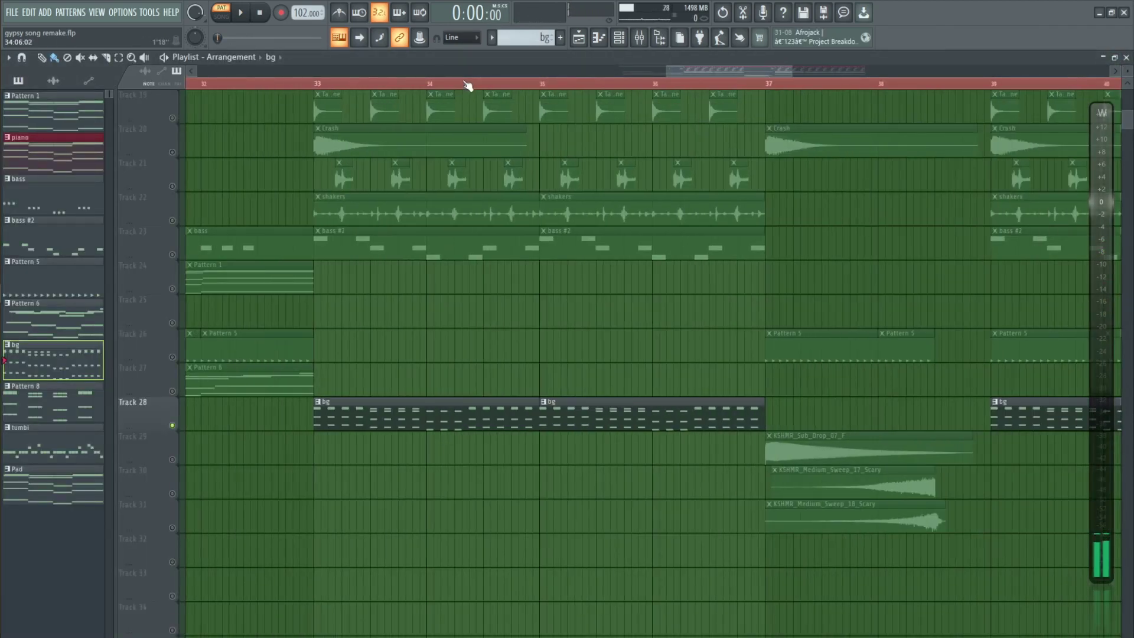
pyautogui.scroll(-4, 456, 91)
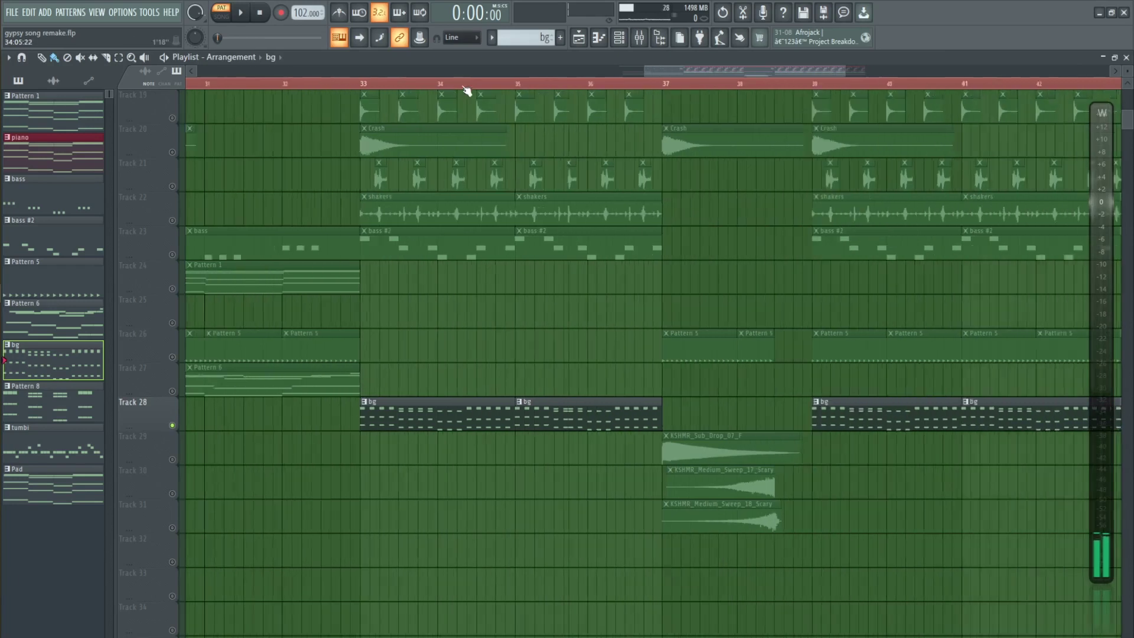
pyautogui.scroll(2, 229, 267)
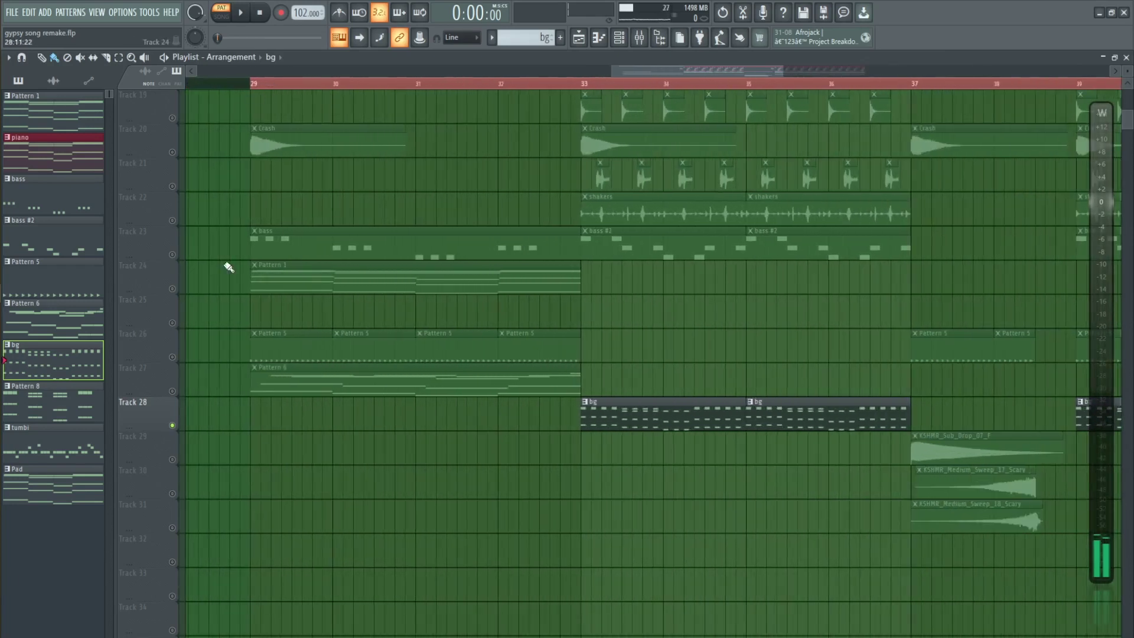
pyautogui.click(174, 258)
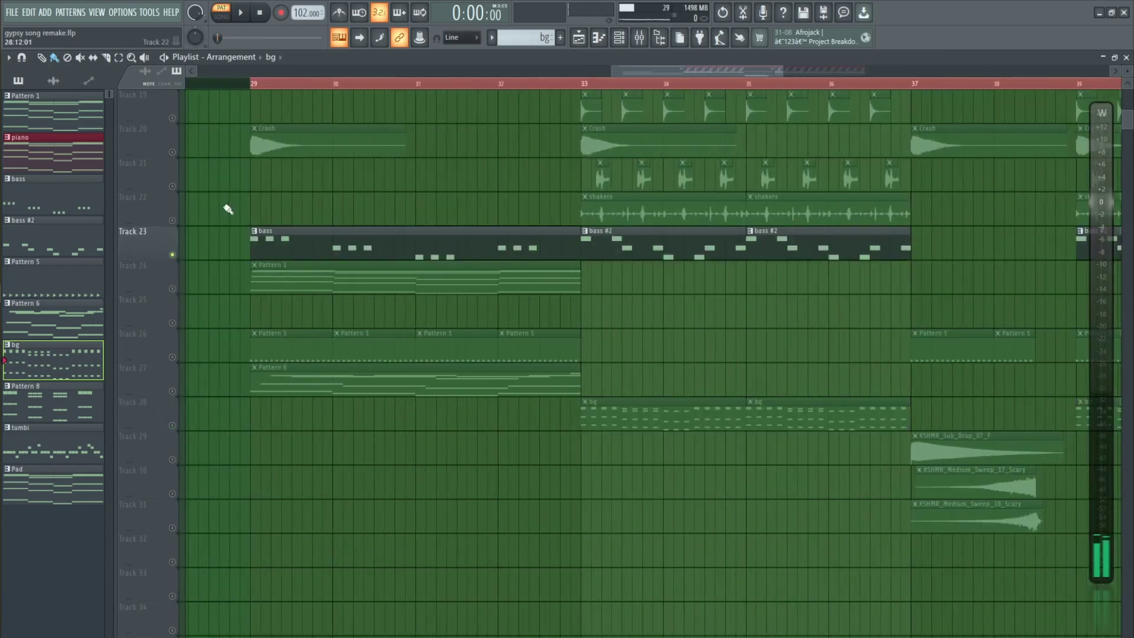
pyautogui.press('space')
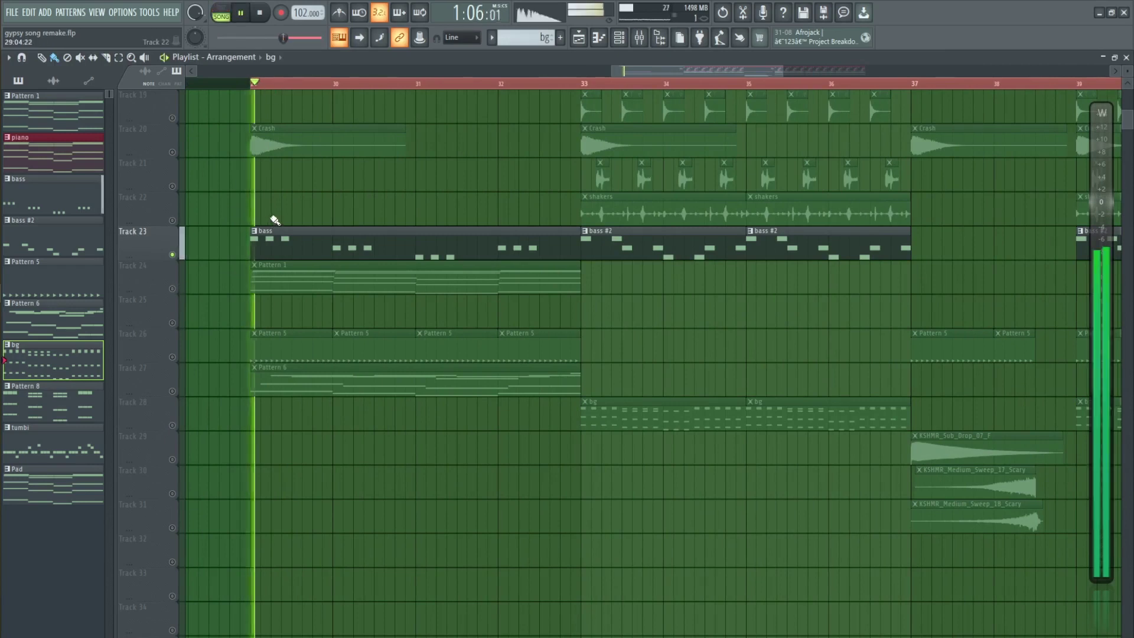
# Layer Pattern 1, Pattern 5 and Pattern 6 onto the bass by unmuting Tracks 24, 26 and 27 during playback from bar 29.
pyautogui.click(173, 290)
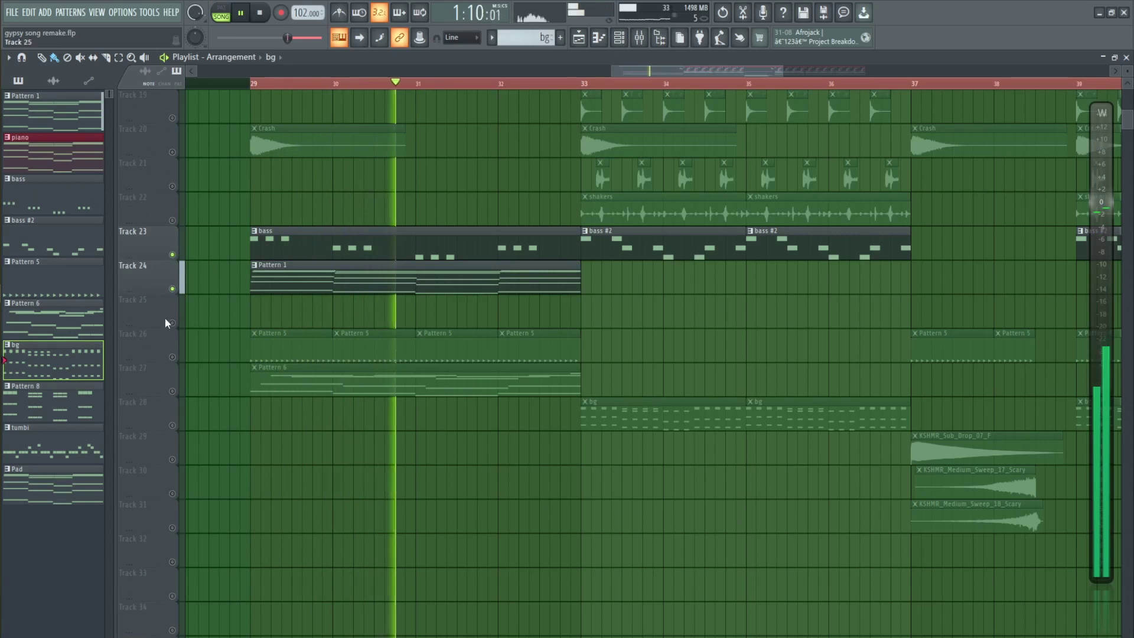
pyautogui.click(172, 357)
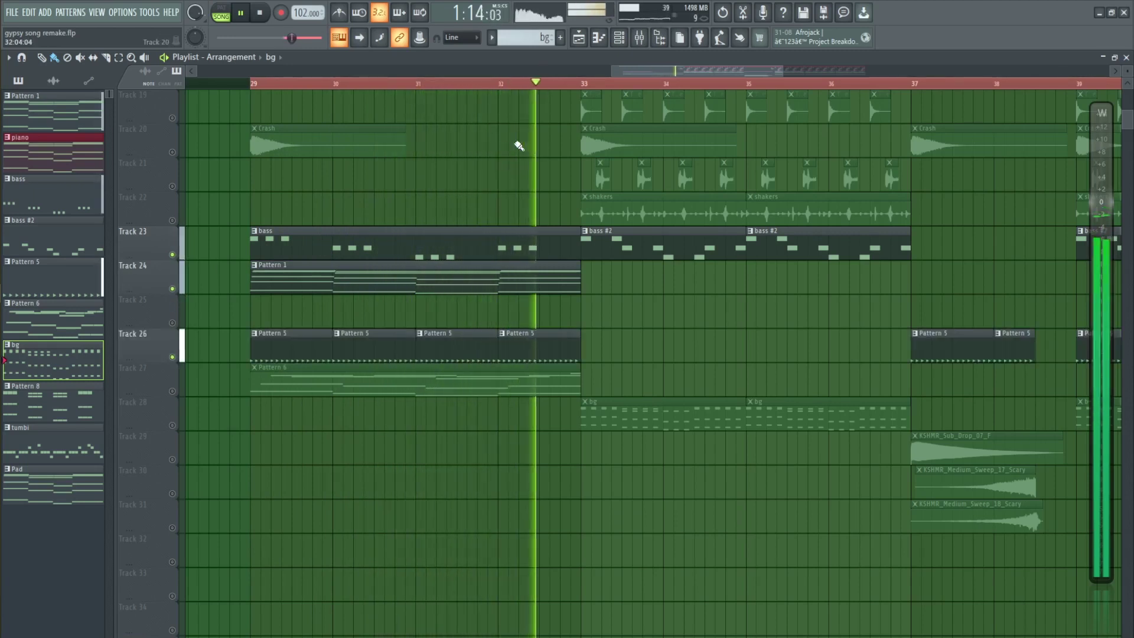
pyautogui.press('space')
pyautogui.press('space')
pyautogui.click(173, 391)
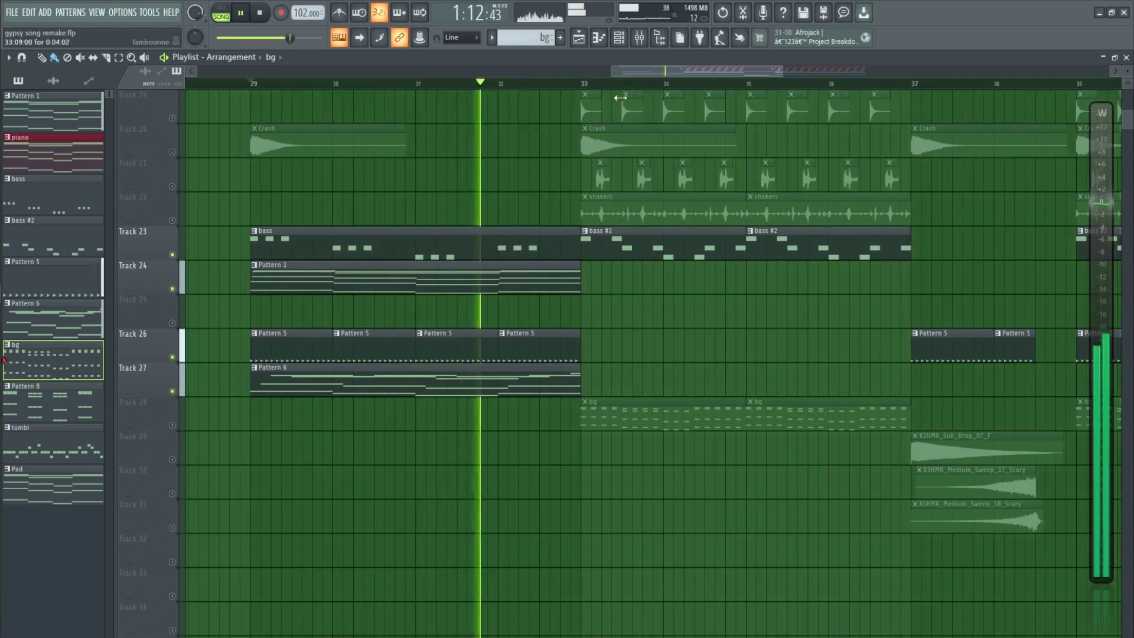
# Set the playback loop to bars 29 through 32 and unmute the Crash on Track 20 to hear the combined section.
pyautogui.moveTo(581, 87); pyautogui.dragTo(252, 92)
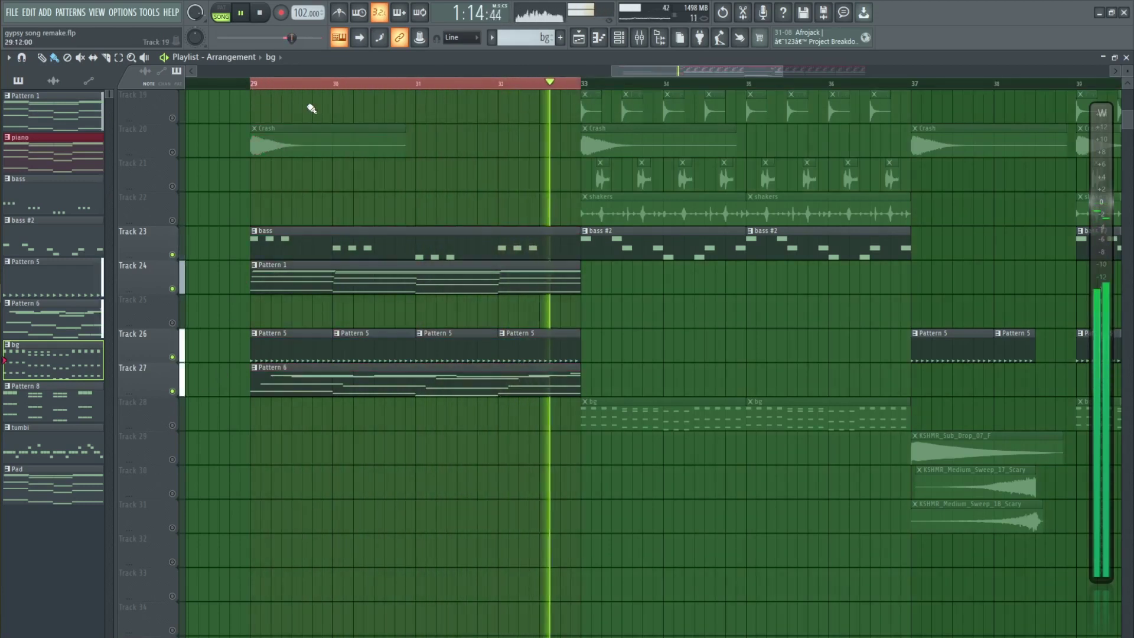
pyautogui.click(173, 151)
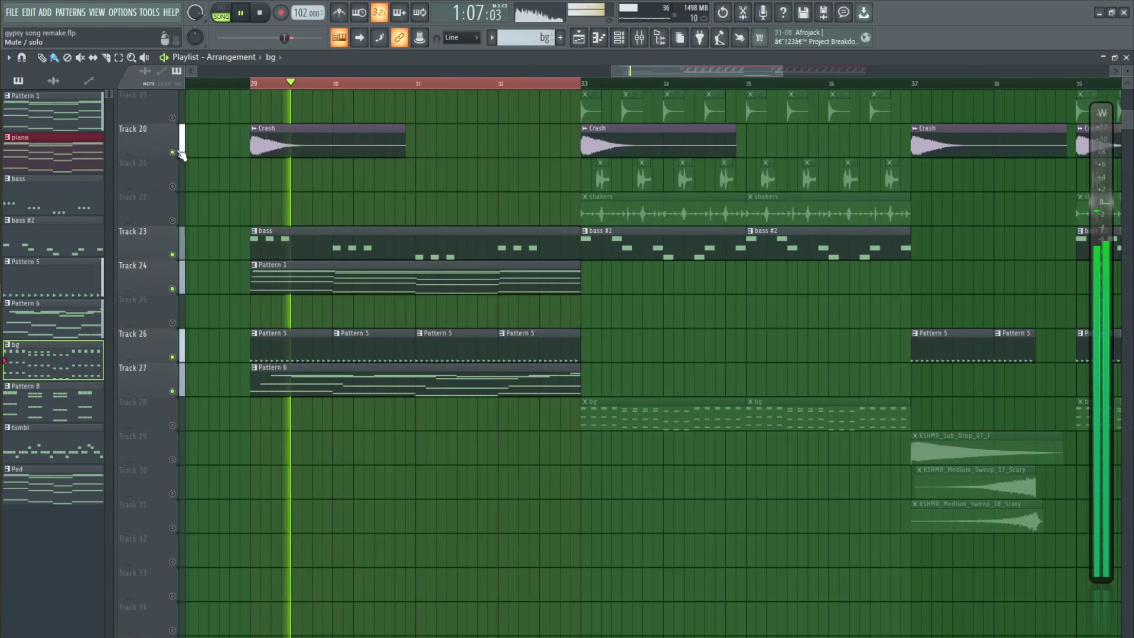
pyautogui.scroll(-2, 307, 90)
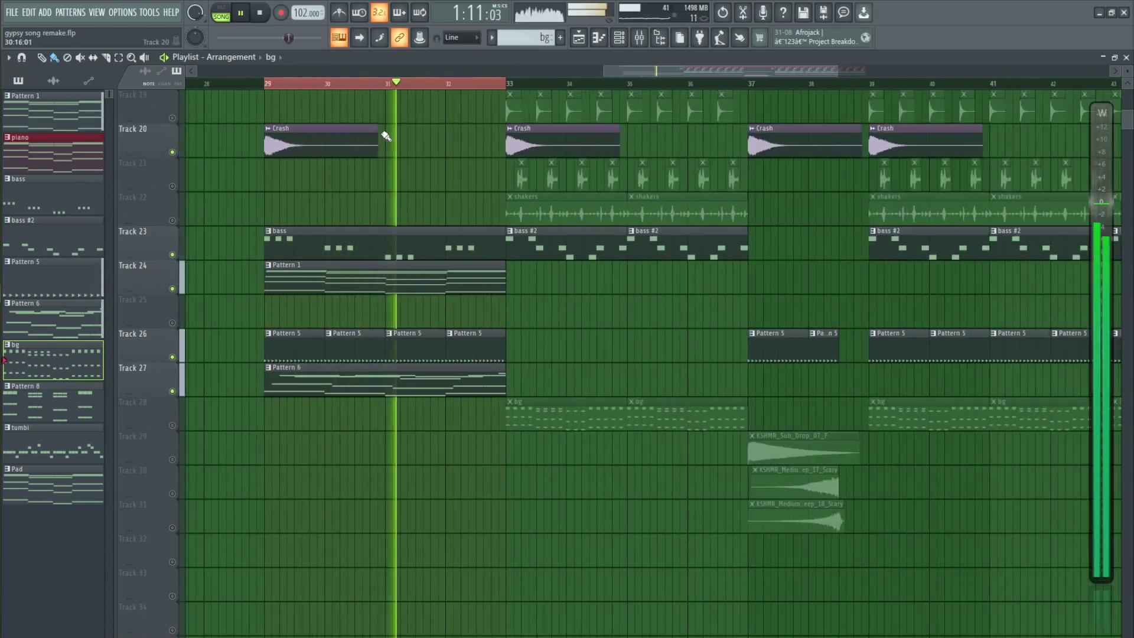
# Listen to the looped bars 29 through 32 with the Crash, bass and pattern tracks combined, and stop playback.
pyautogui.scroll(2, 439, 175)
pyautogui.scroll(1, 438, 174)
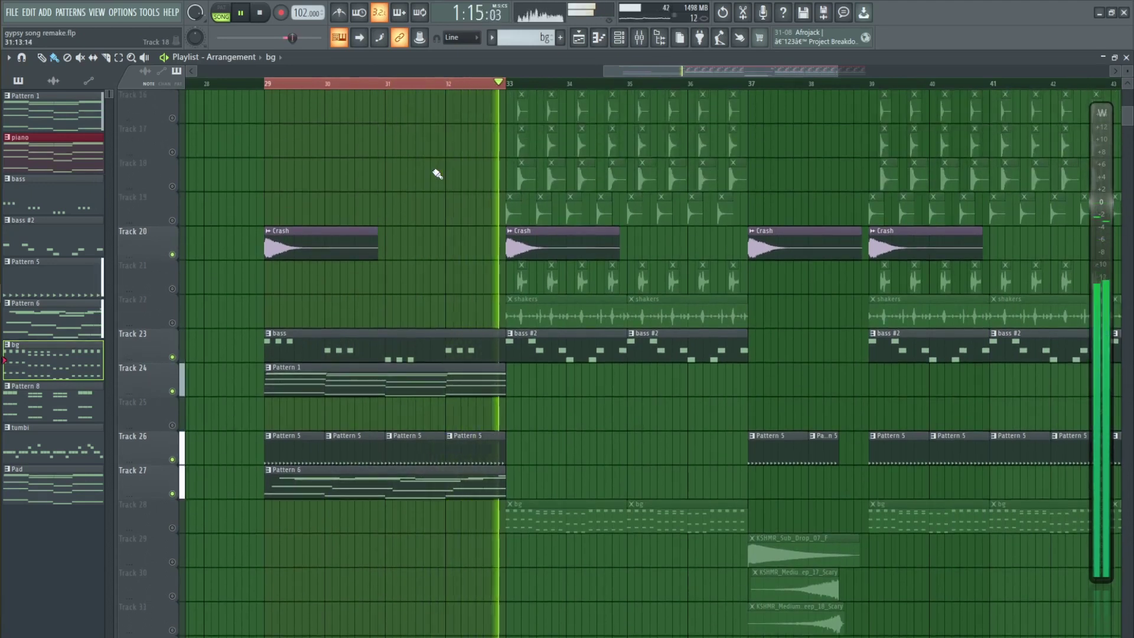
pyautogui.press('space')
# Enable the remaining tracks except the Vocals on Track 6, and clear the playback loop over bars 29 to 32.
pyautogui.scroll(12, 455, 190)
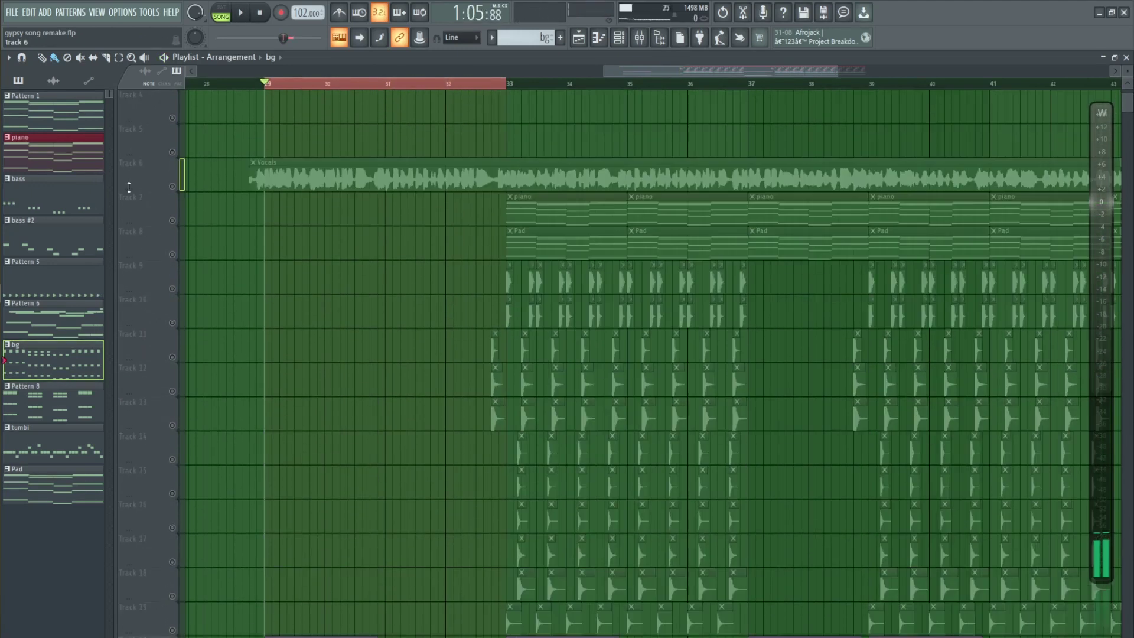
pyautogui.scroll(-1, 338, 237)
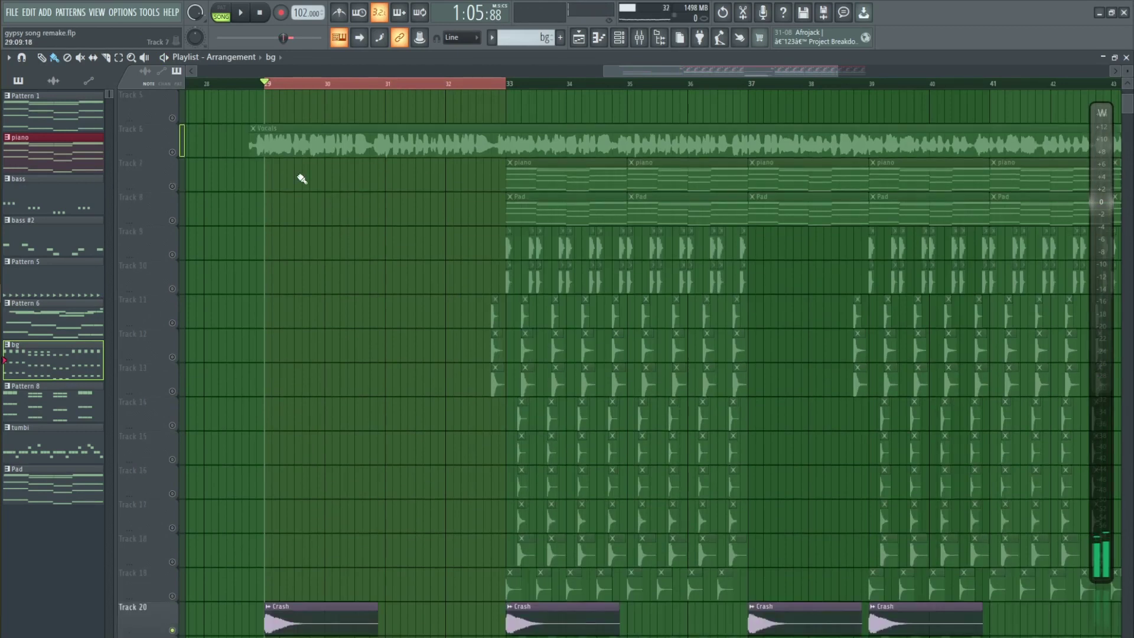
pyautogui.scroll(-5, 278, 197)
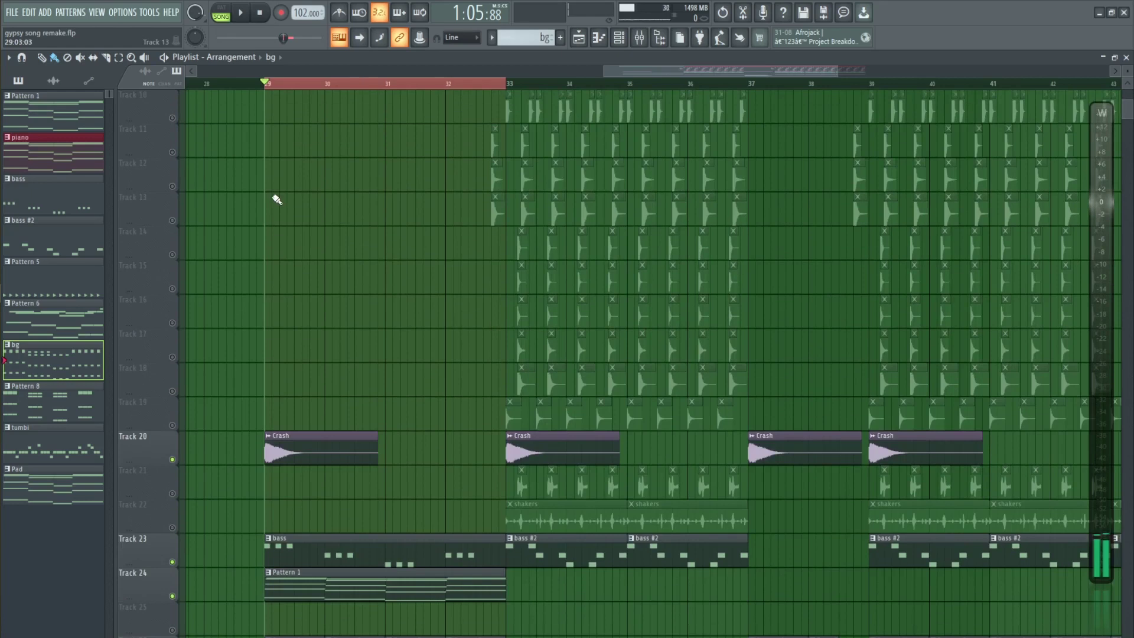
pyautogui.scroll(5, 277, 199)
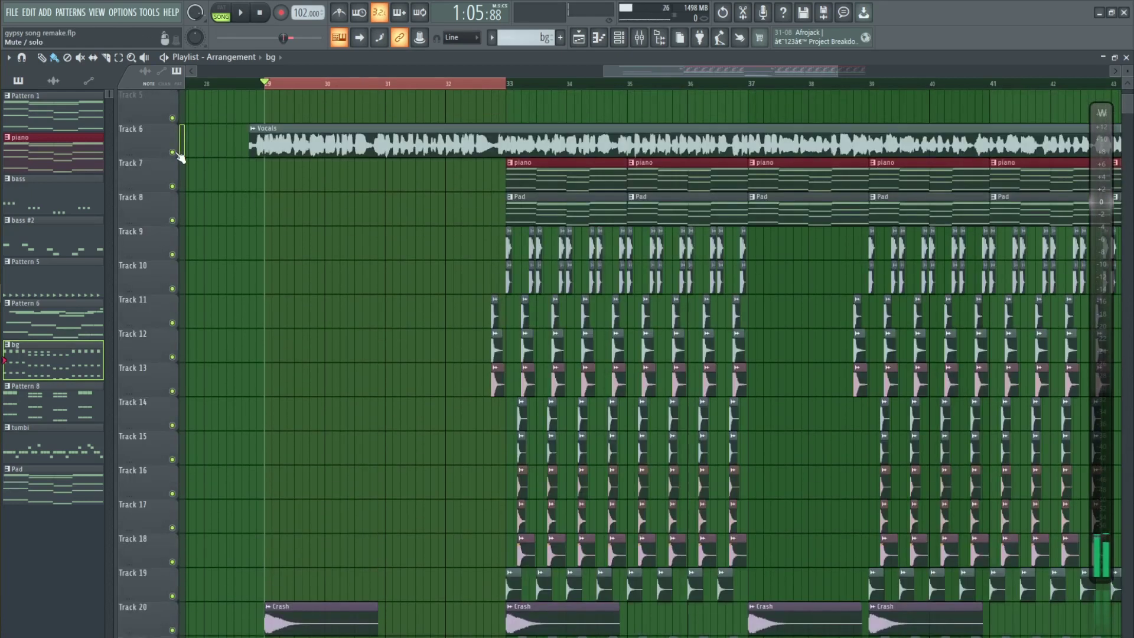
pyautogui.click(172, 152)
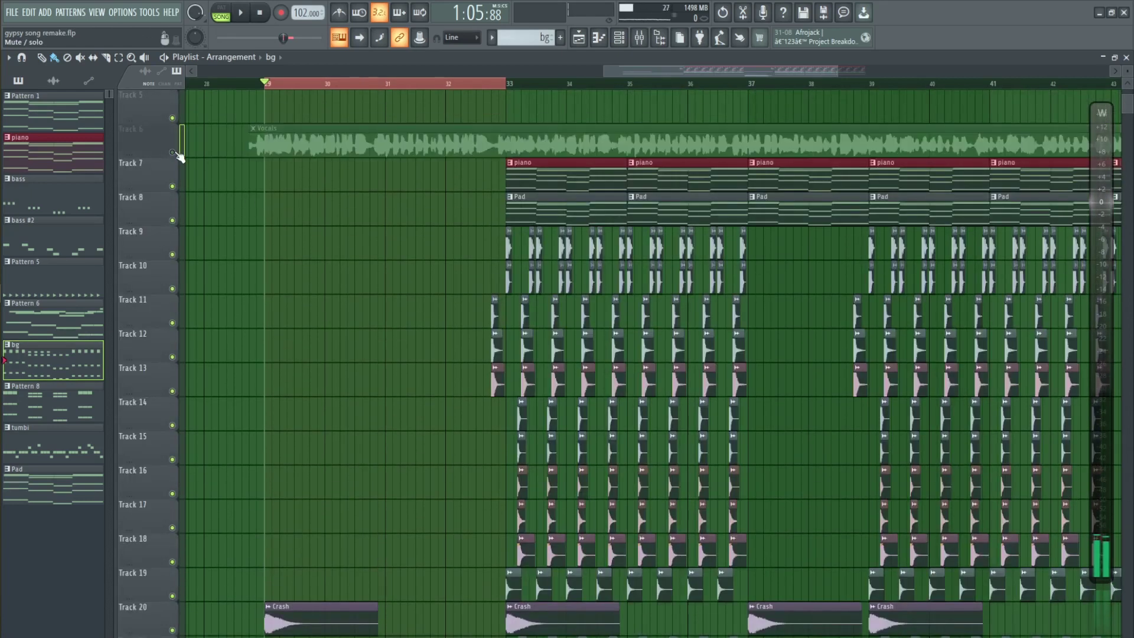
pyautogui.hotkey('ctrl', 'd')
# Play the instrumental arrangement from bar 29 and look over the clips in the opening section up to bar 33.
pyautogui.scroll(-3, 274, 85)
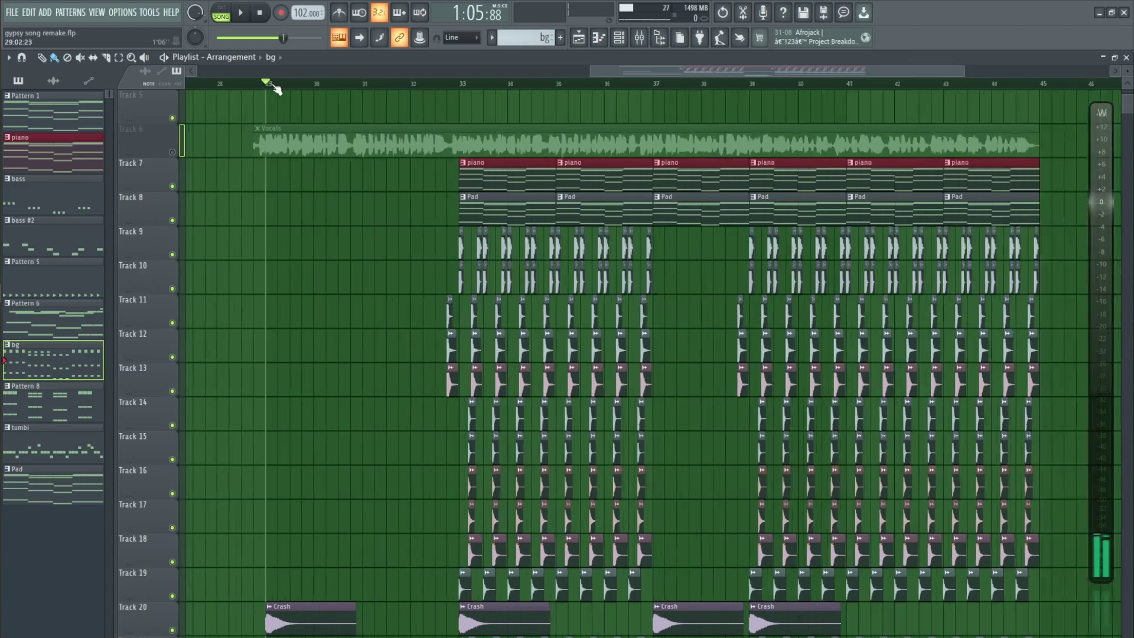
pyautogui.scroll(-2, 323, 251)
pyautogui.scroll(-3, 326, 254)
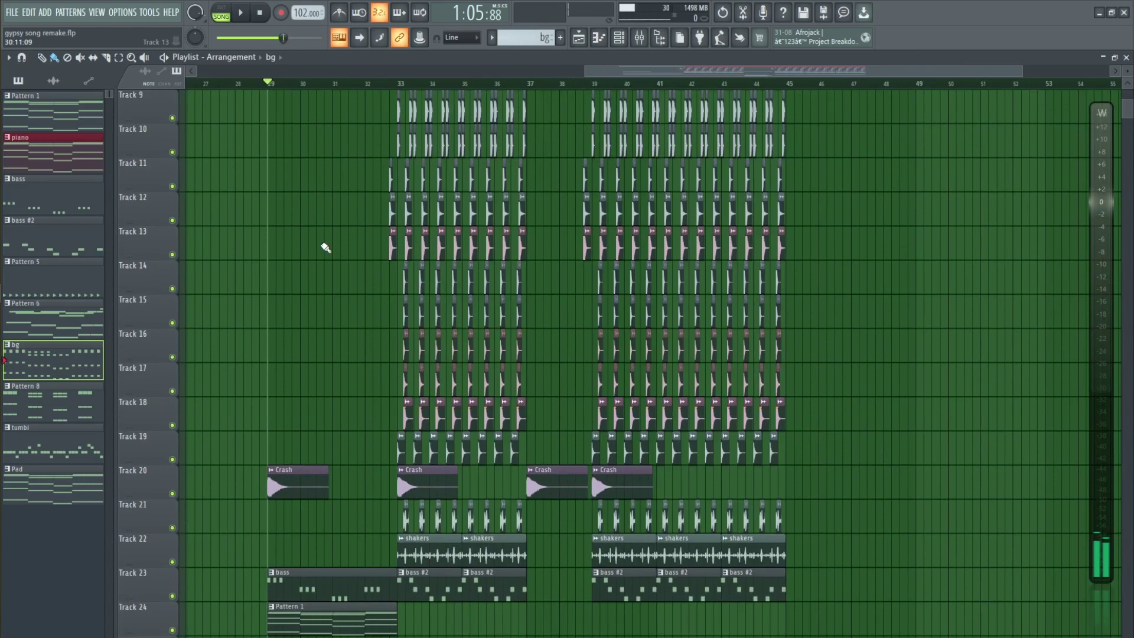
pyautogui.scroll(-5, 326, 249)
pyautogui.press('space')
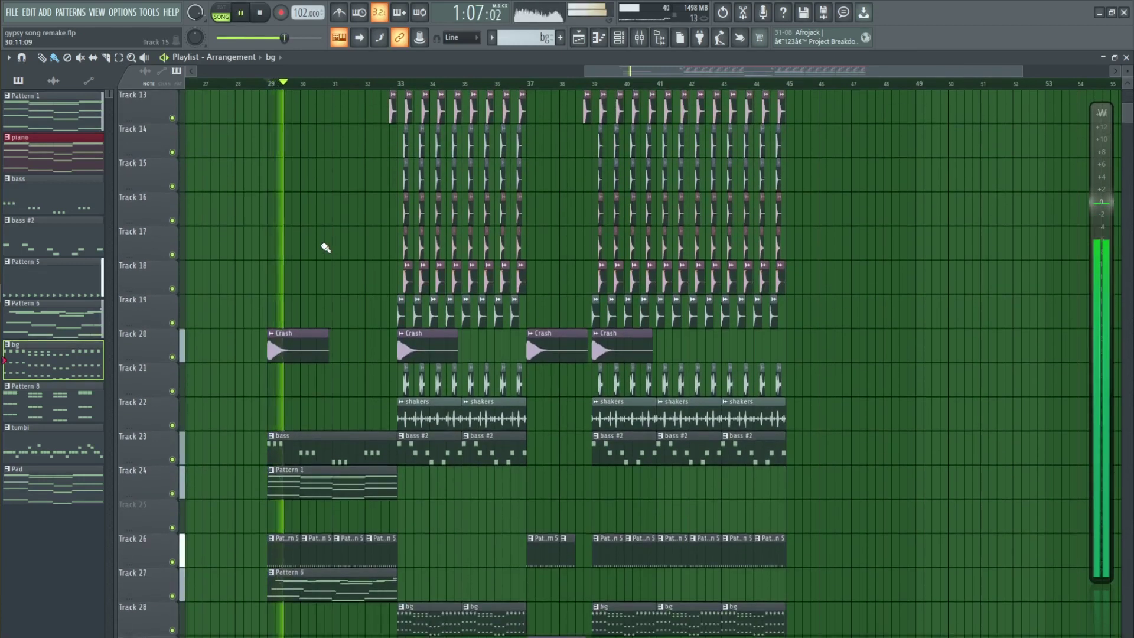
pyautogui.scroll(-4, 324, 246)
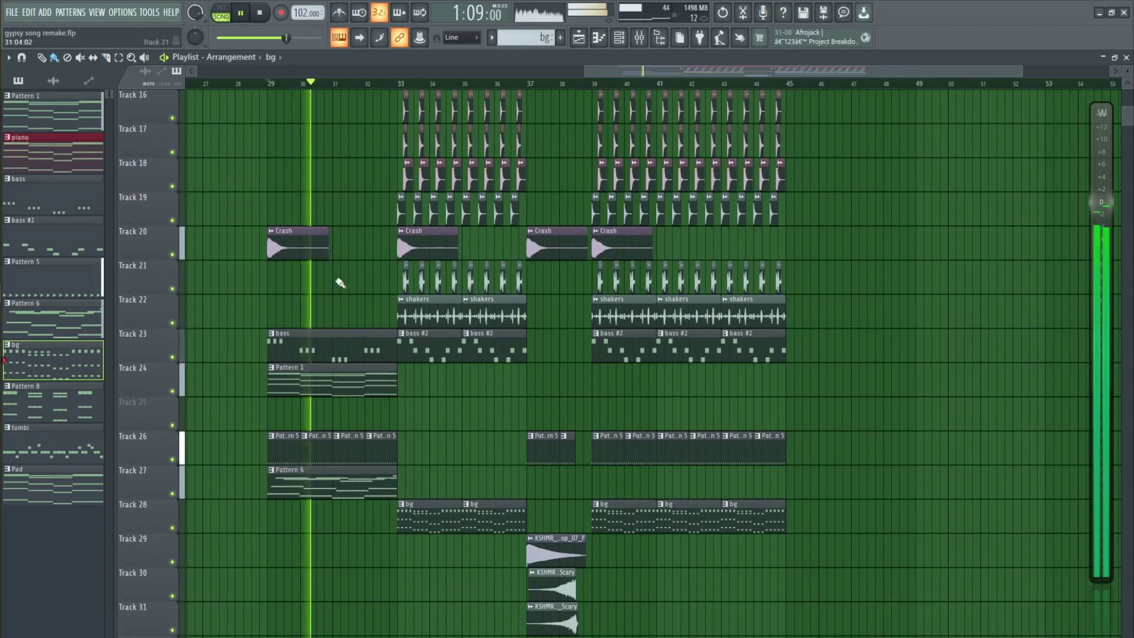
pyautogui.scroll(-2, 341, 278)
pyautogui.scroll(3, 345, 262)
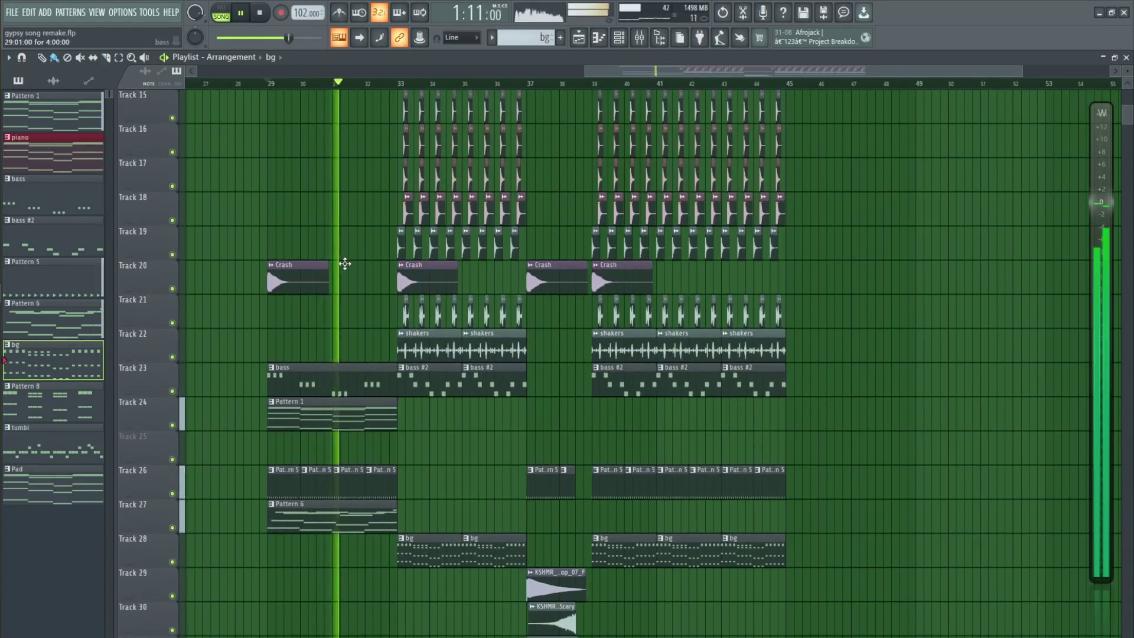
pyautogui.scroll(12, 345, 264)
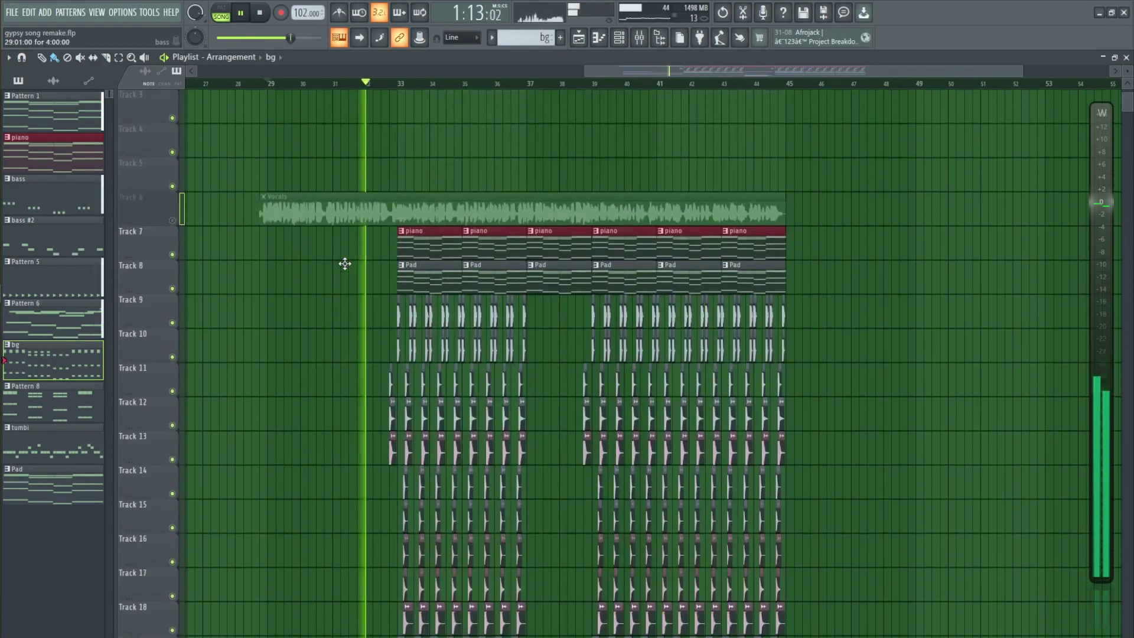
pyautogui.scroll(-9, 345, 263)
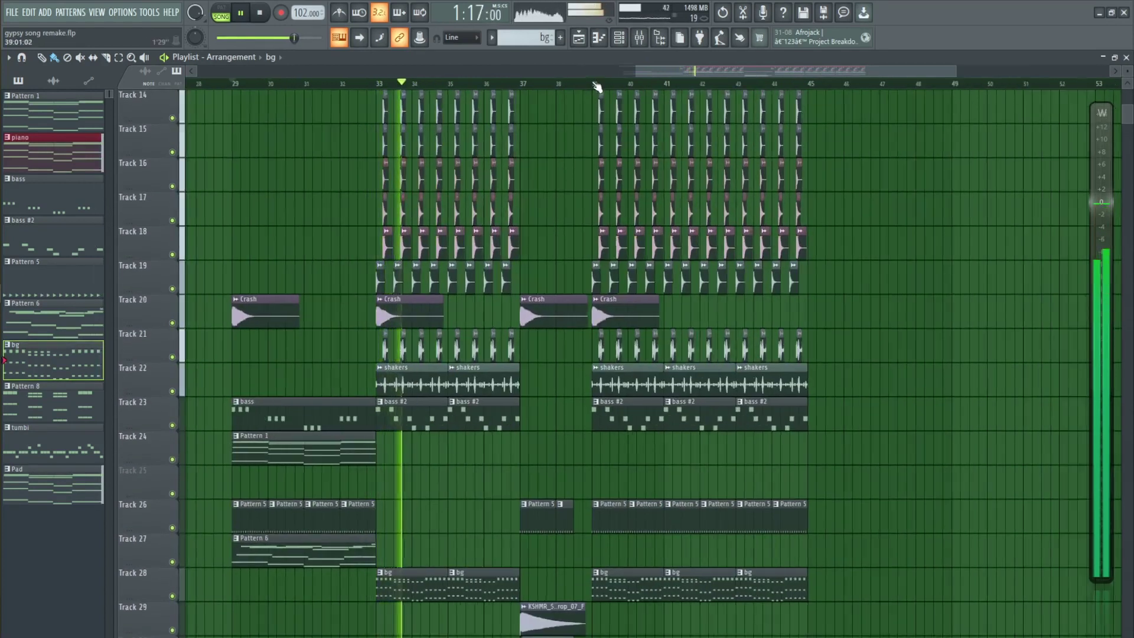
# Follow the instrumental playback from bar 33 to the end of the clips, examining the drum, bass and melodic tracks, and stop.
pyautogui.scroll(-1, 561, 154)
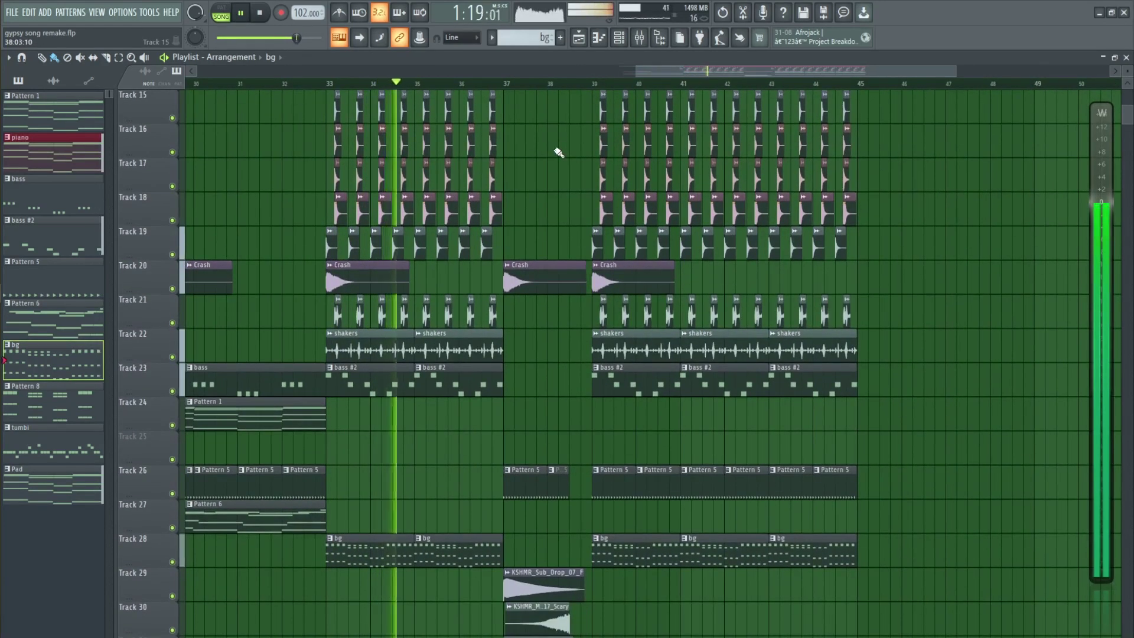
pyautogui.scroll(-1, 559, 153)
pyautogui.scroll(5, 558, 152)
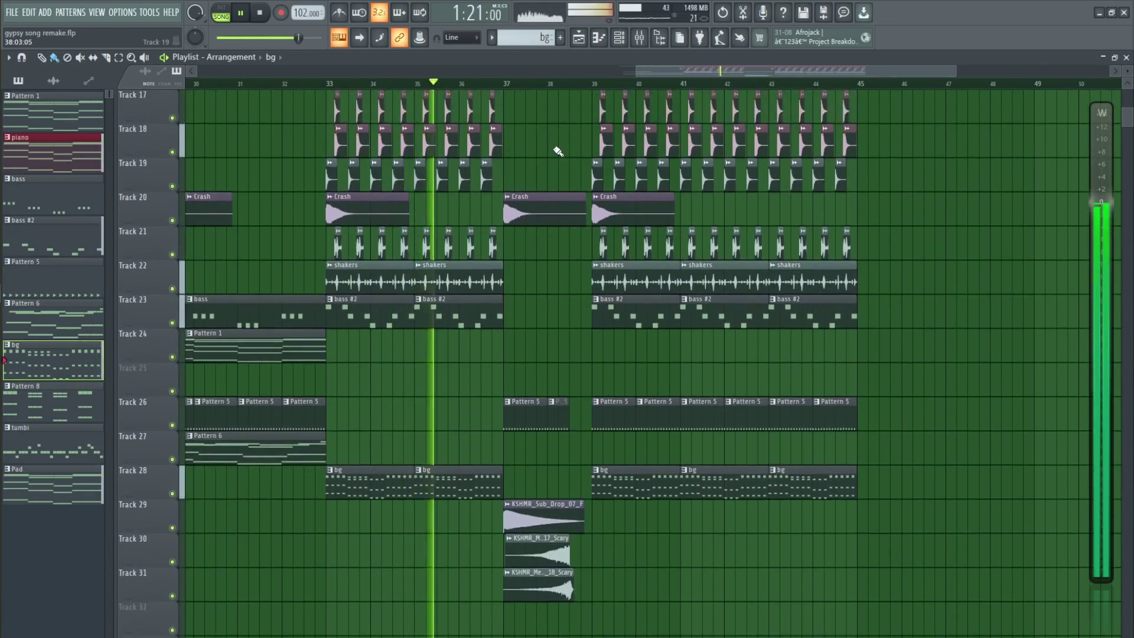
pyautogui.scroll(8, 557, 152)
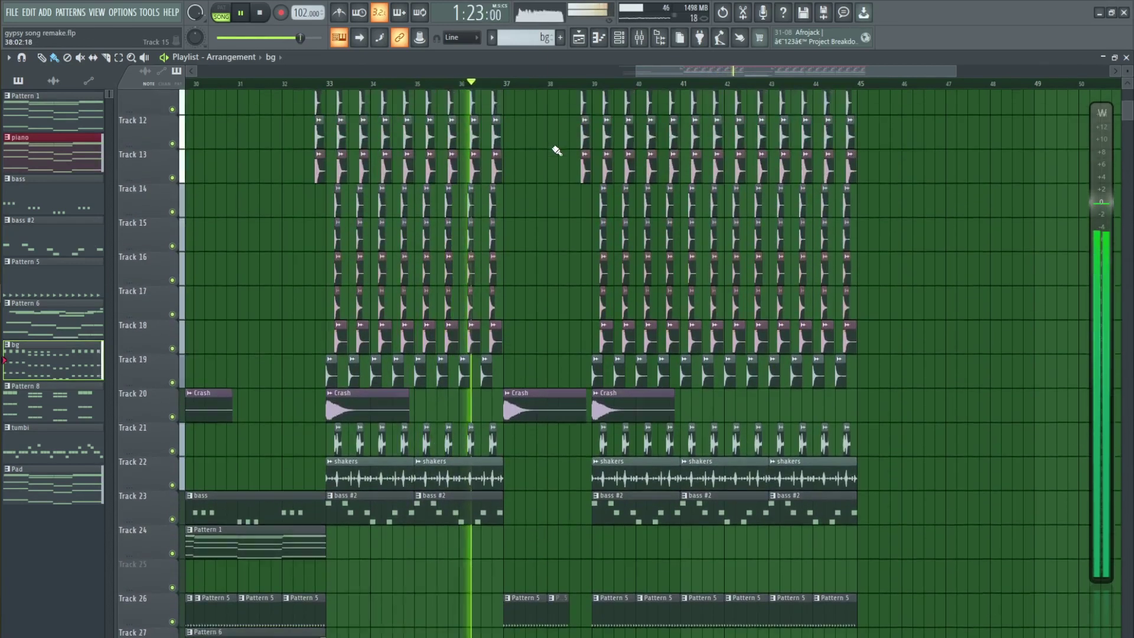
pyautogui.scroll(2, 560, 149)
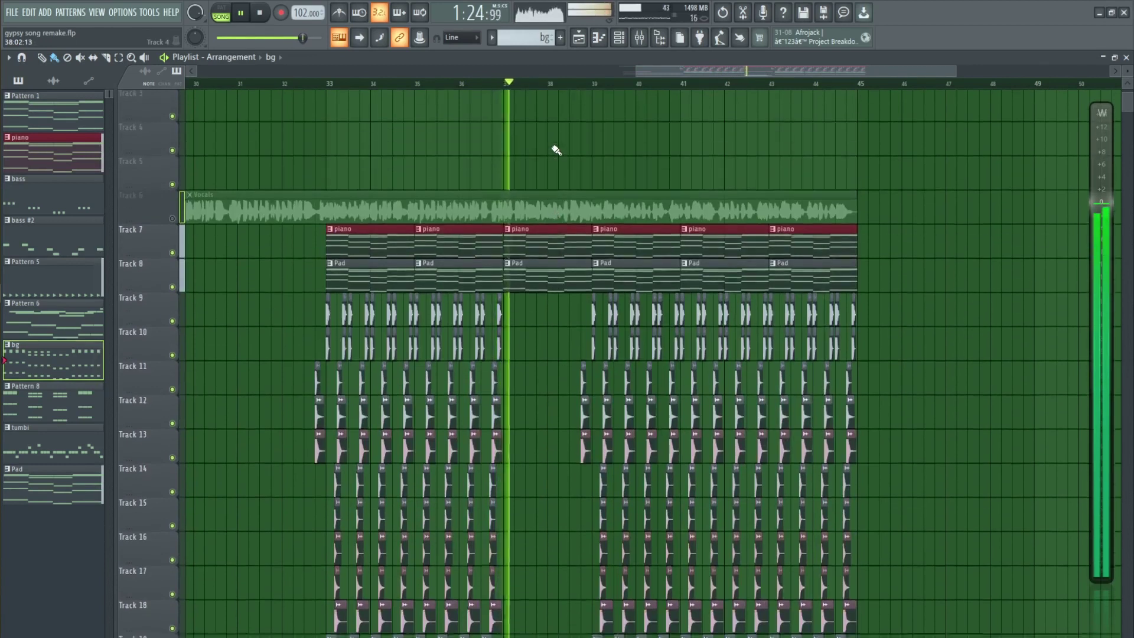
pyautogui.scroll(2, 623, 91)
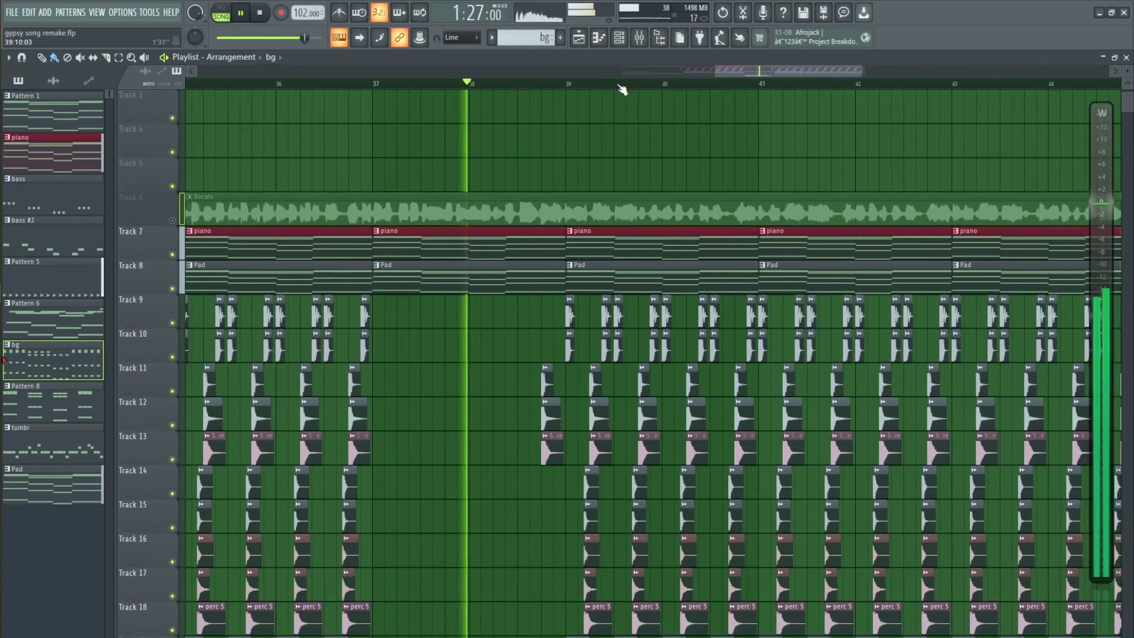
pyautogui.scroll(3, 621, 90)
pyautogui.scroll(-5, 615, 126)
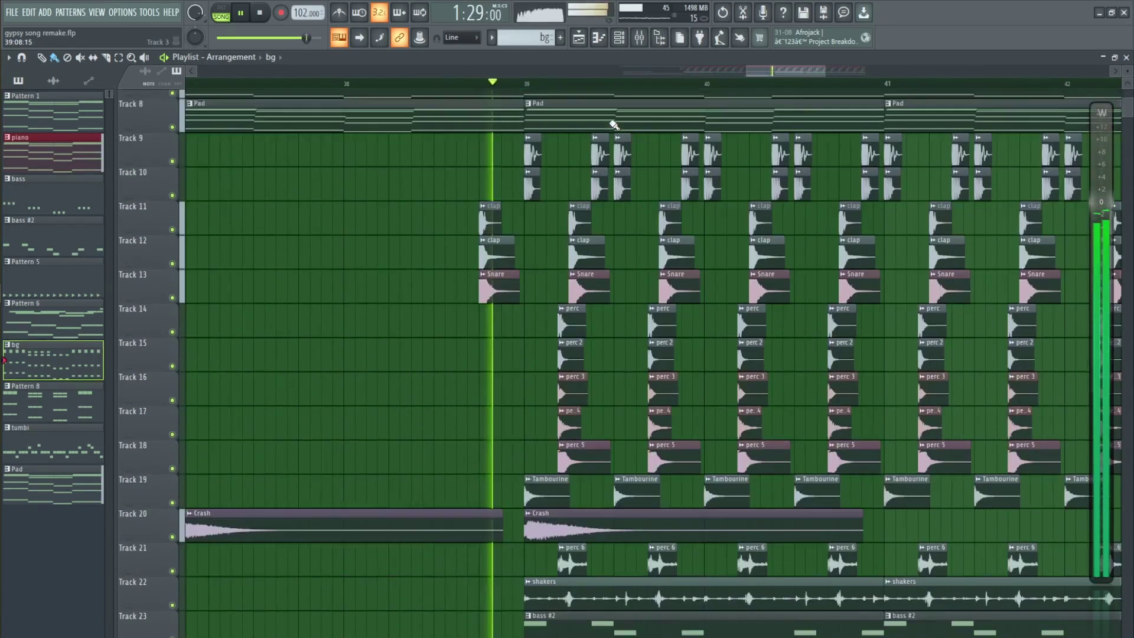
pyautogui.scroll(-4, 514, 86)
pyautogui.scroll(-7, 585, 227)
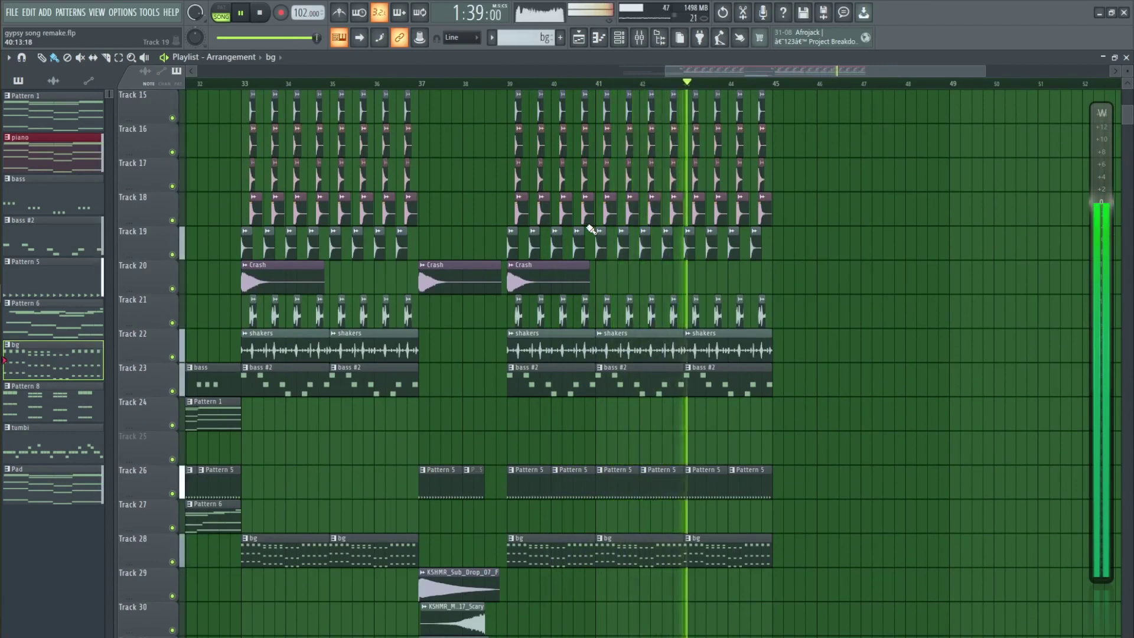
pyautogui.scroll(-2, 641, 89)
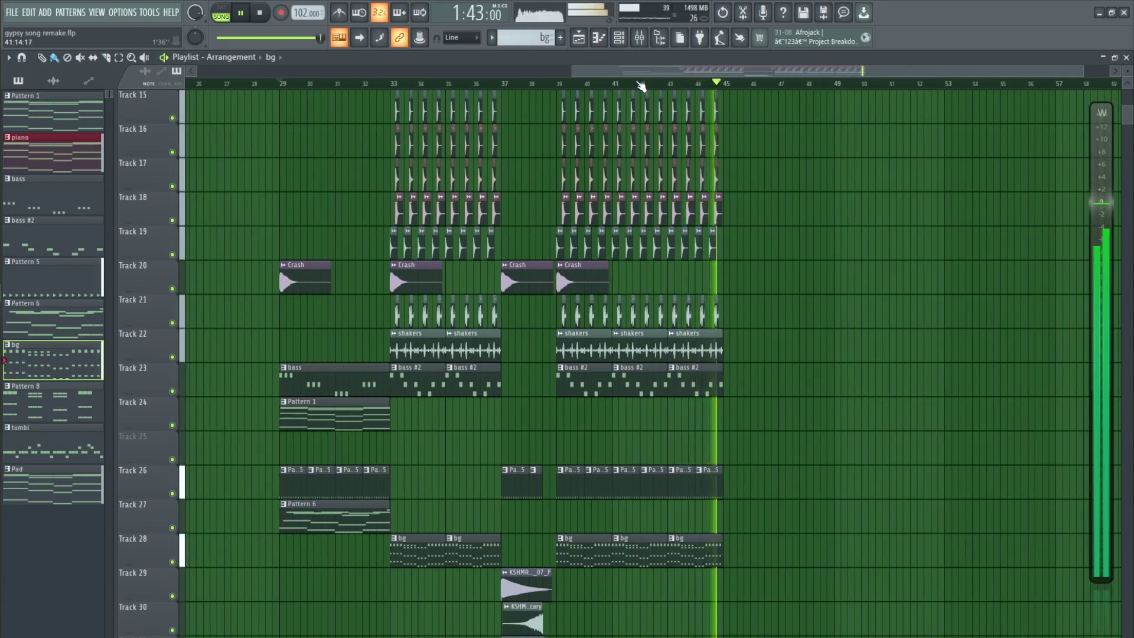
pyautogui.press('space')
# Unmute the Vocals on Track 6 and play the full arrangement from bar 29 through the opening section.
pyautogui.scroll(6, 638, 216)
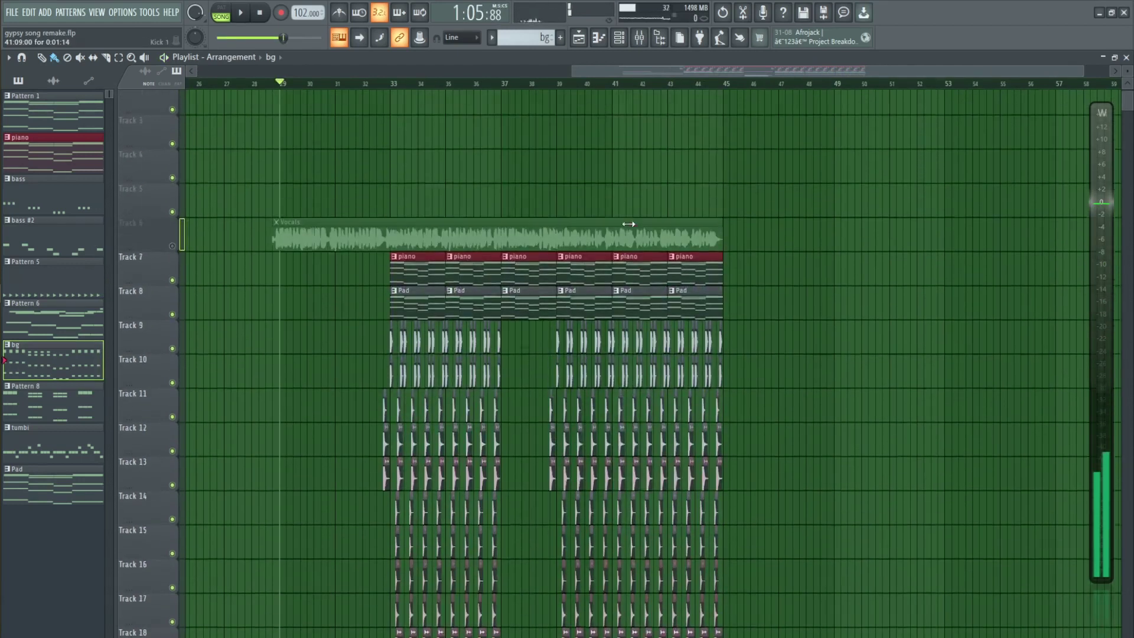
pyautogui.click(191, 256)
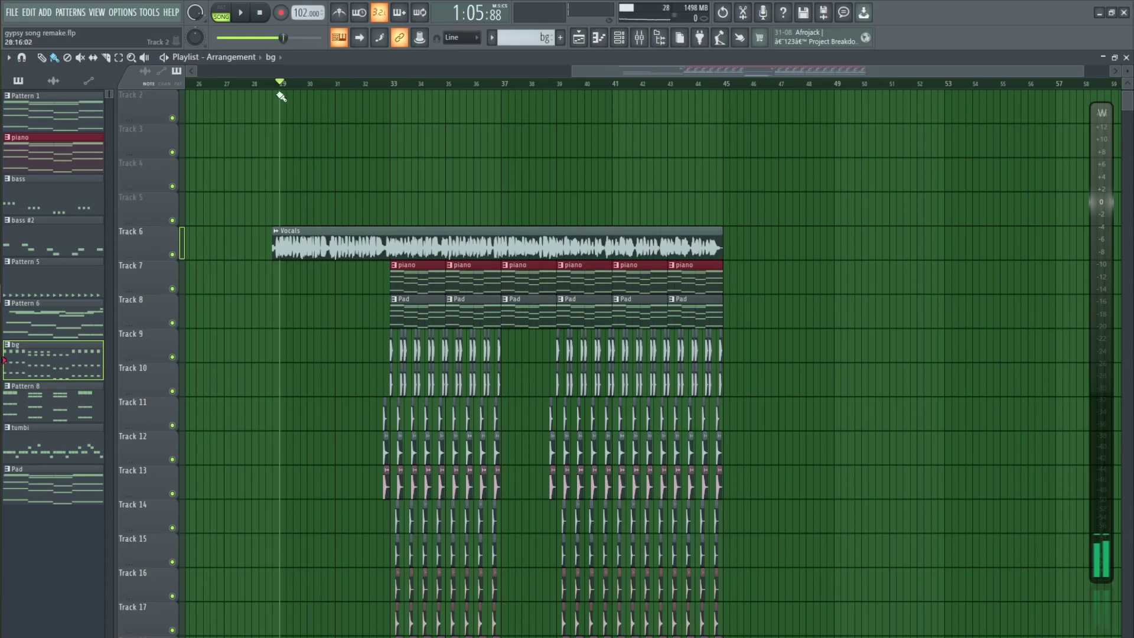
pyautogui.scroll(4, 286, 86)
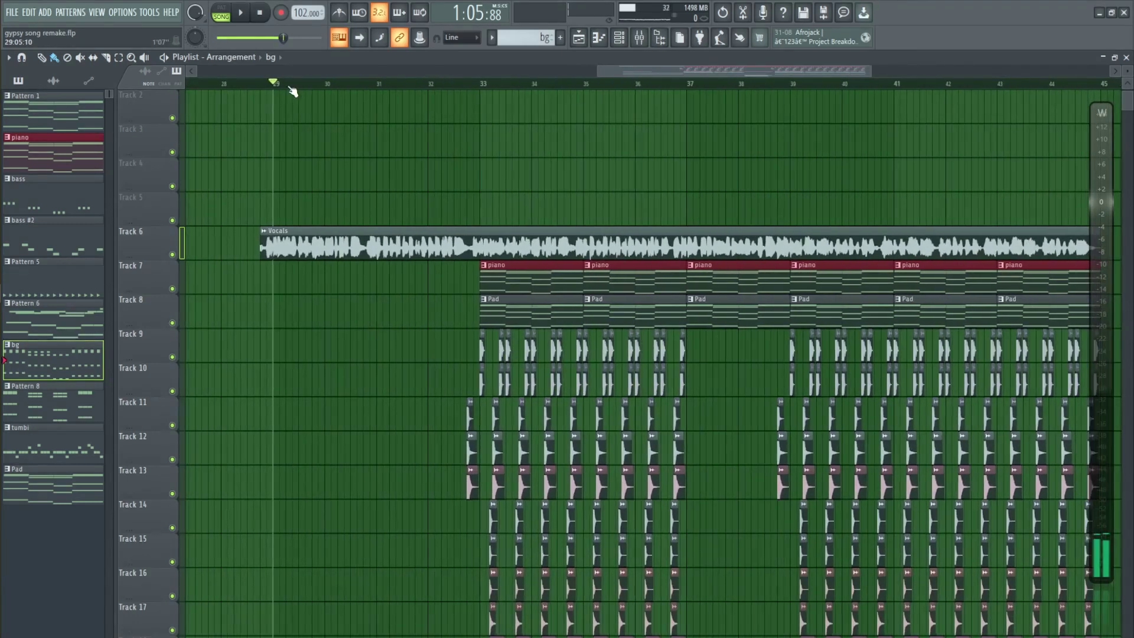
pyautogui.press('space')
pyautogui.scroll(-4, 264, 91)
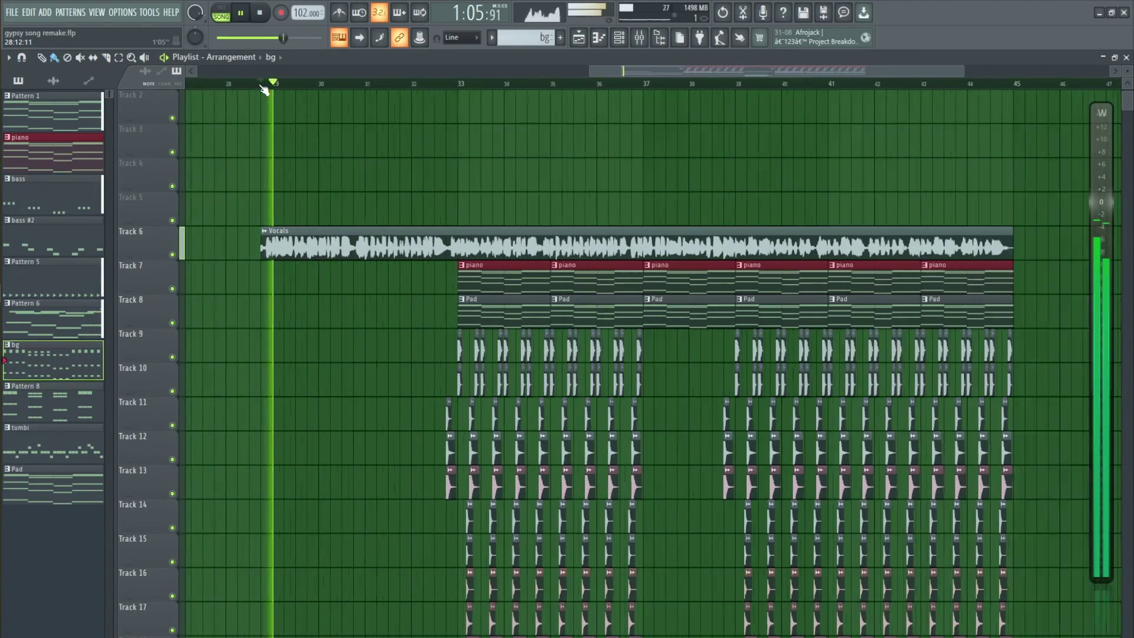
pyautogui.scroll(-3, 965, 178)
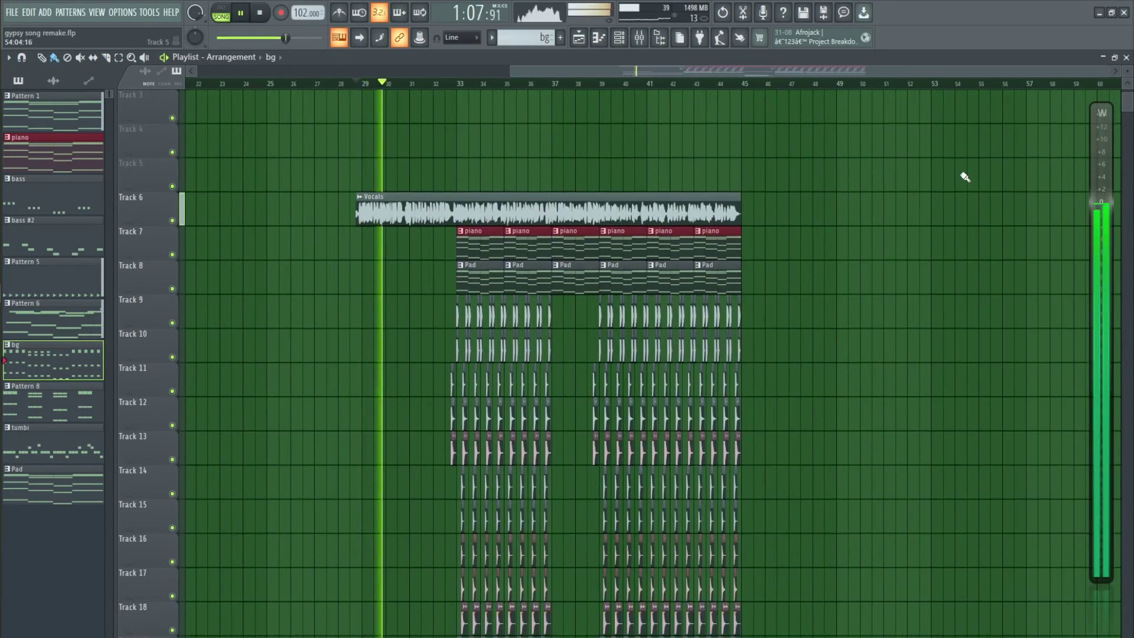
pyautogui.scroll(-1, 971, 158)
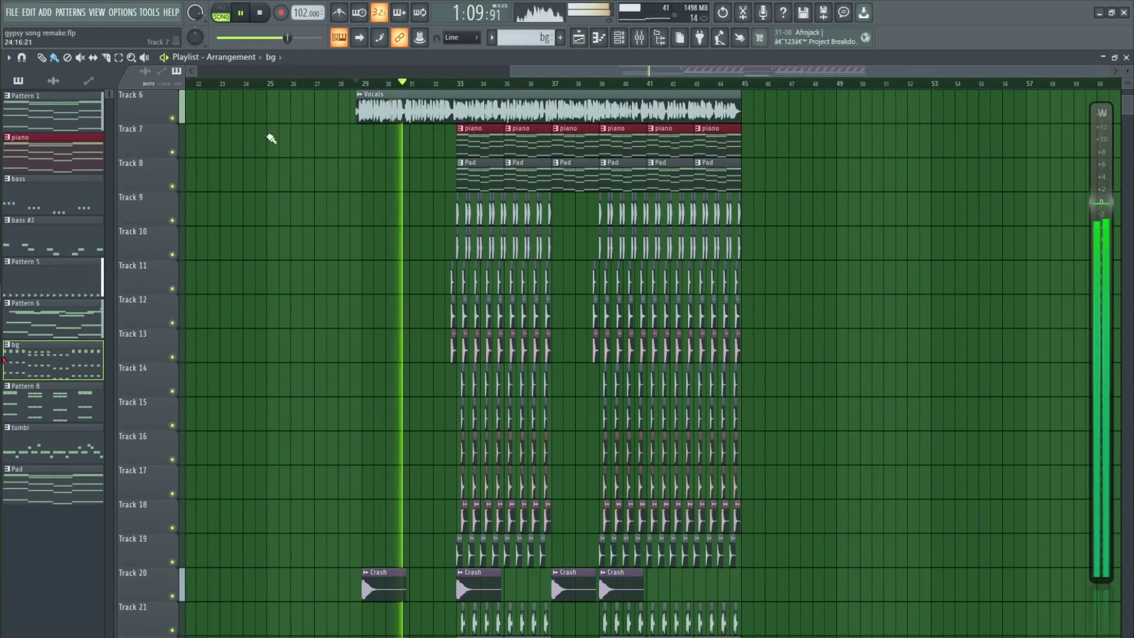
pyautogui.scroll(-9, 313, 122)
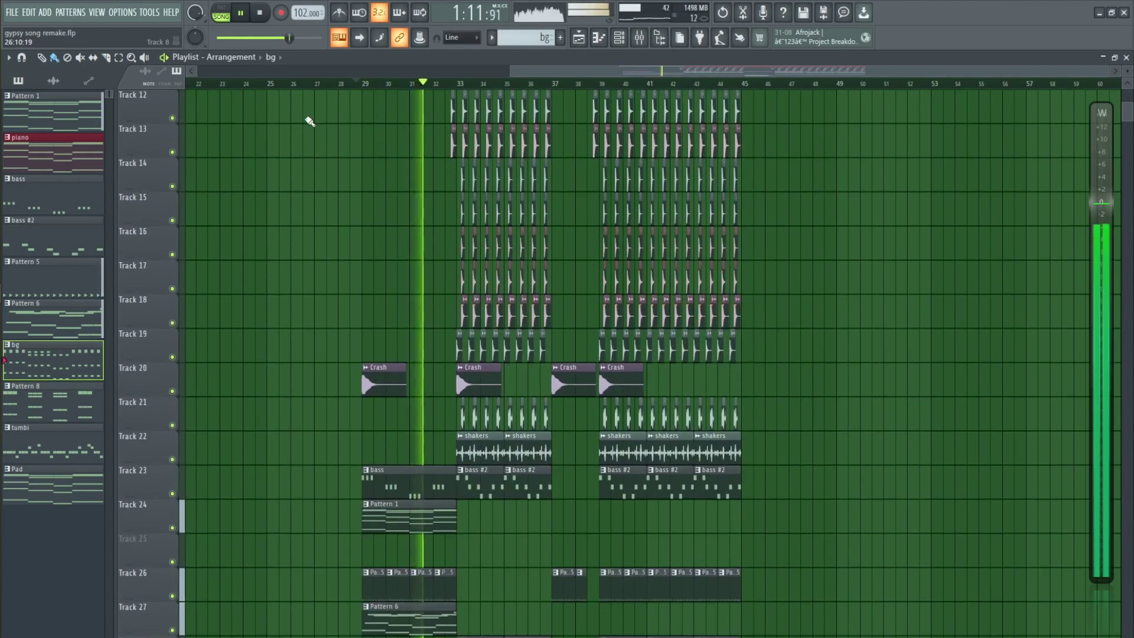
pyautogui.scroll(-2, 310, 120)
pyautogui.scroll(5, 310, 121)
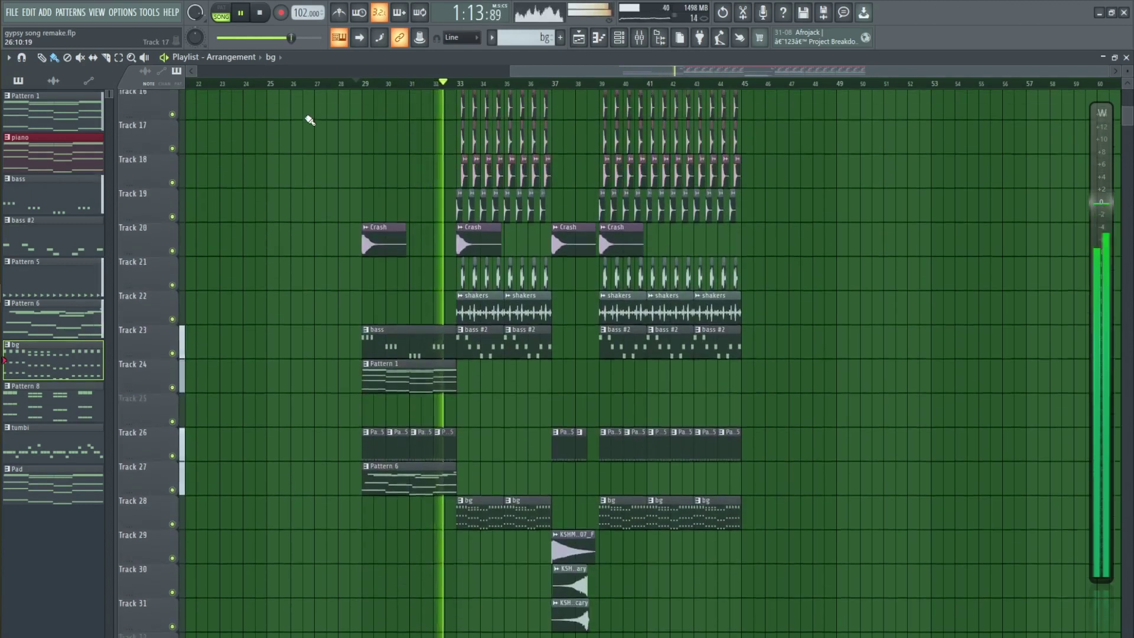
# Follow the playback with vocals from bar 33 into the break at bar 37, examining the vocal, piano, pad, drum and bass tracks.
pyautogui.scroll(6, 310, 120)
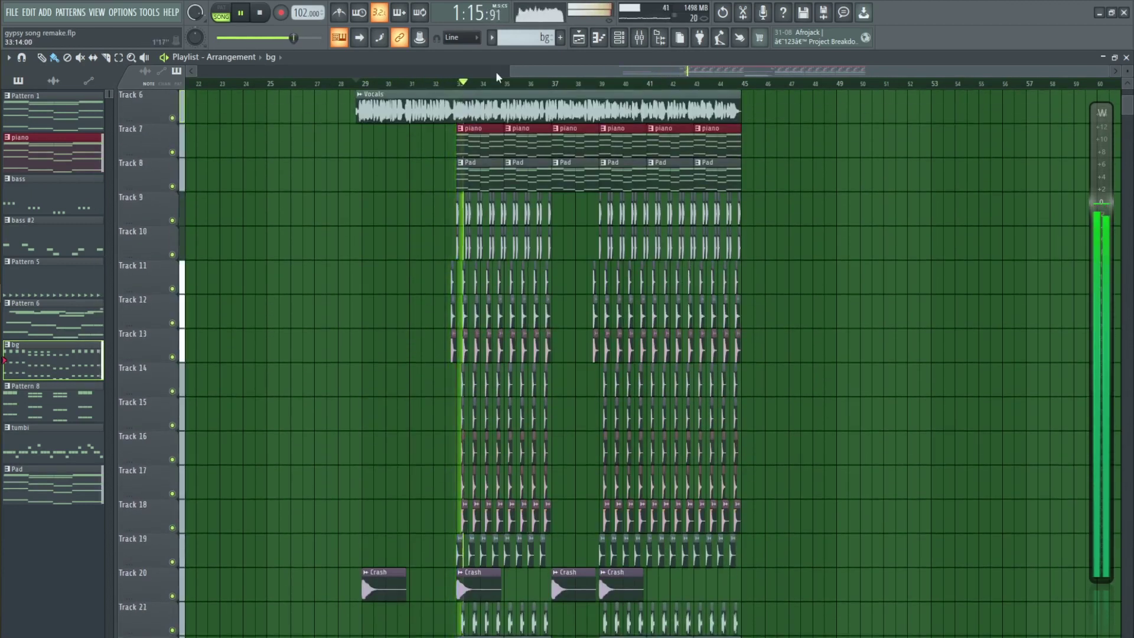
pyautogui.scroll(1, 601, 88)
pyautogui.scroll(2, 601, 88)
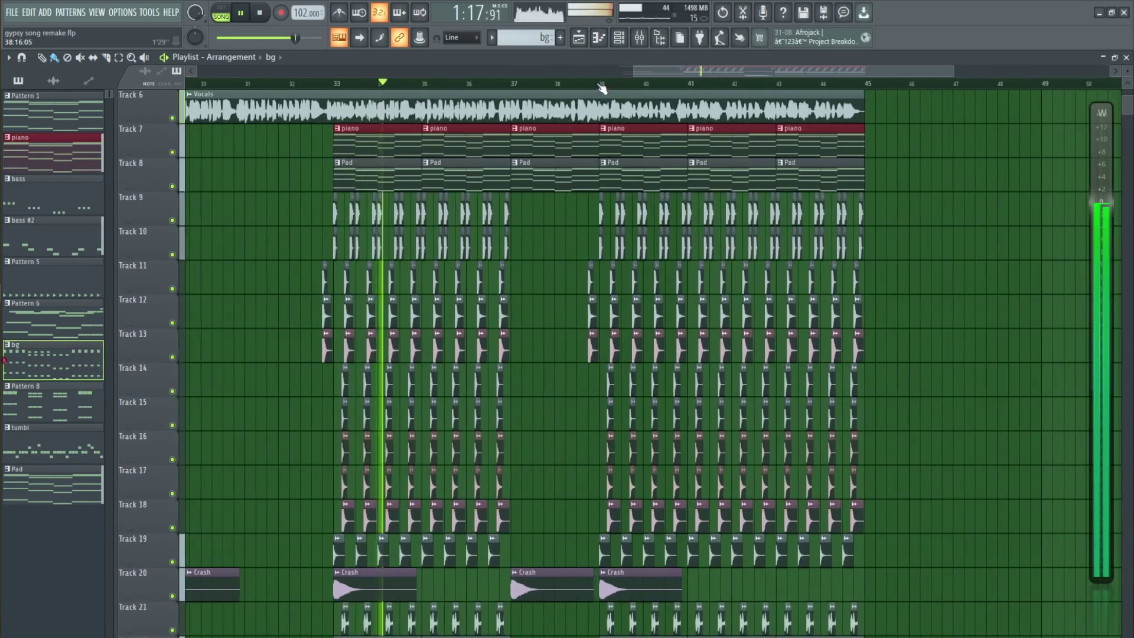
pyautogui.scroll(-2, 601, 88)
pyautogui.scroll(-4, 598, 262)
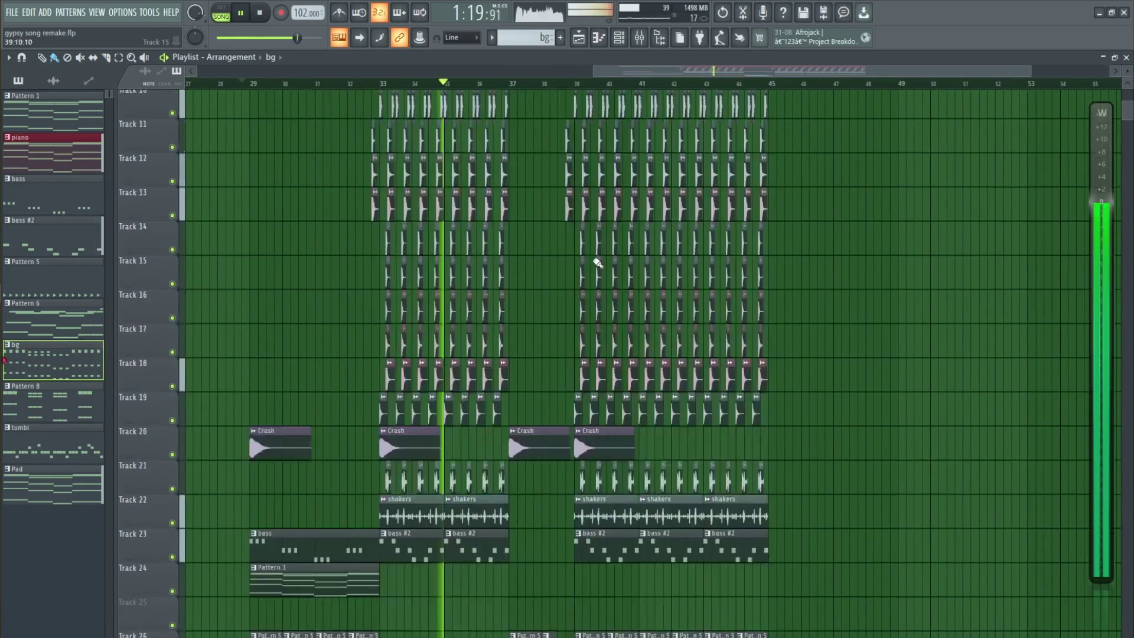
pyautogui.scroll(-7, 598, 263)
pyautogui.scroll(2, 579, 245)
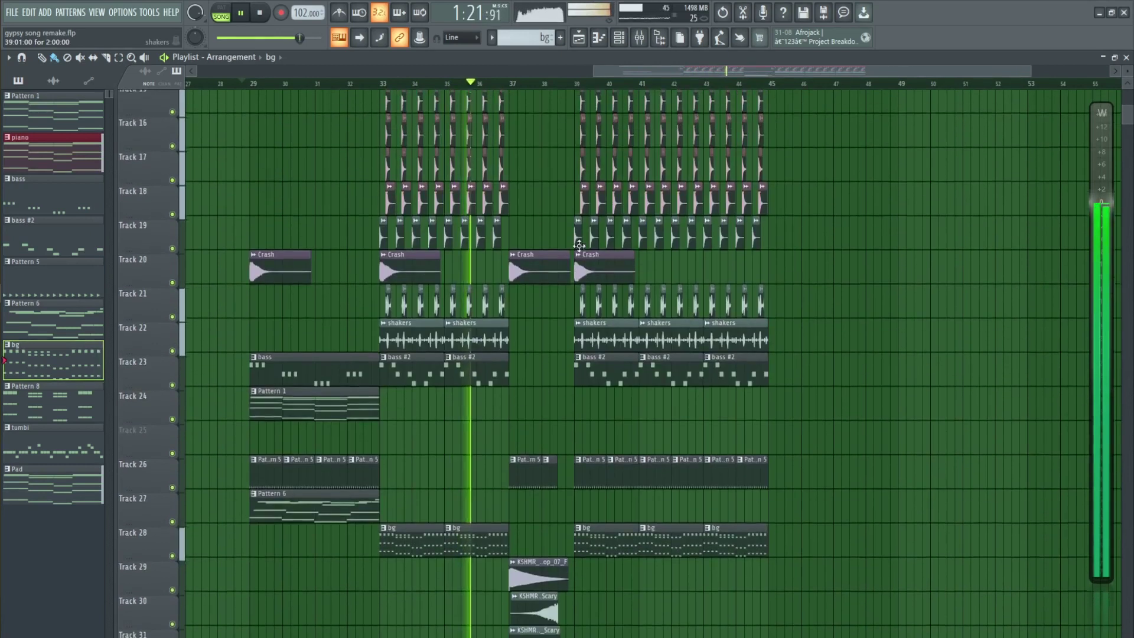
pyautogui.scroll(3, 579, 245)
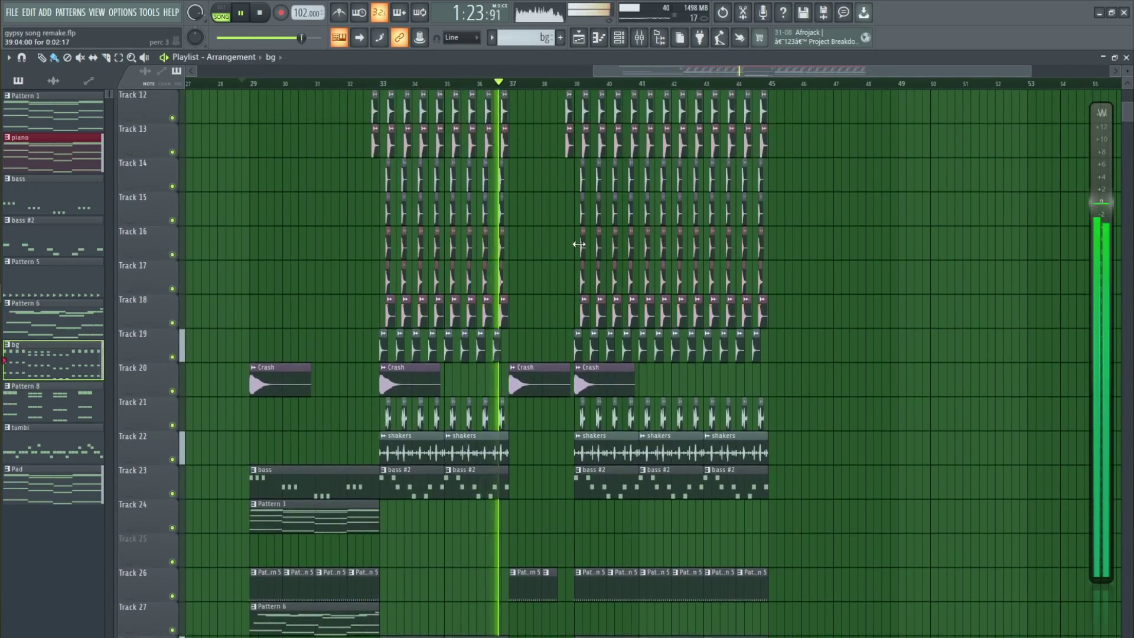
pyautogui.scroll(6, 579, 244)
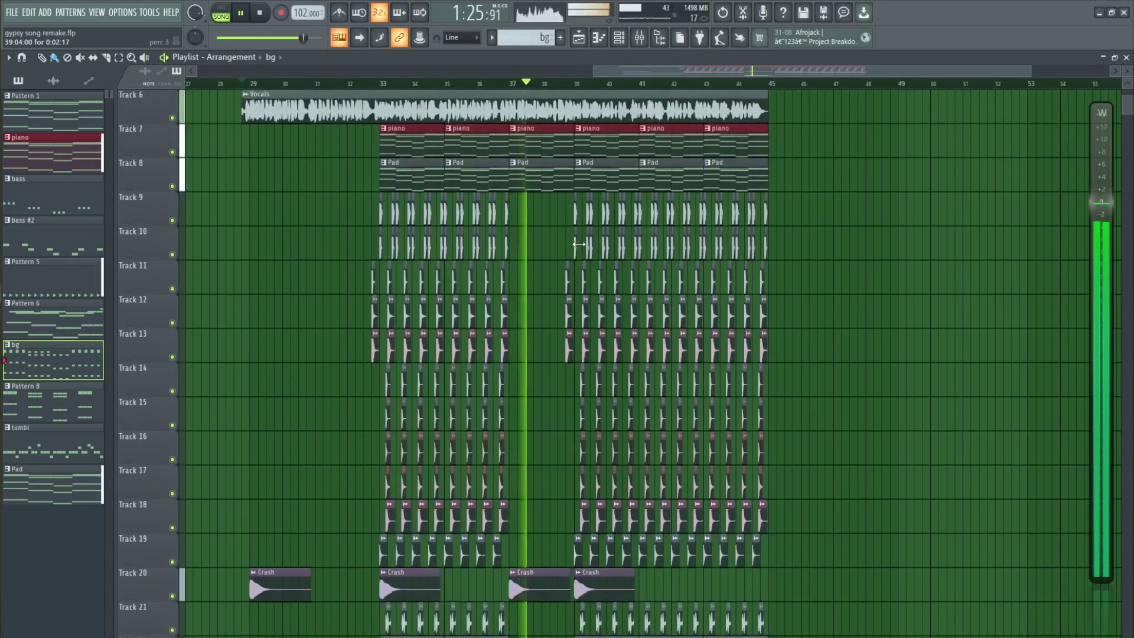
pyautogui.scroll(2, 578, 243)
# Follow the playback with vocals through the final section from bar 39 to the end of the clips at bar 45, and stop.
pyautogui.scroll(-13, 584, 236)
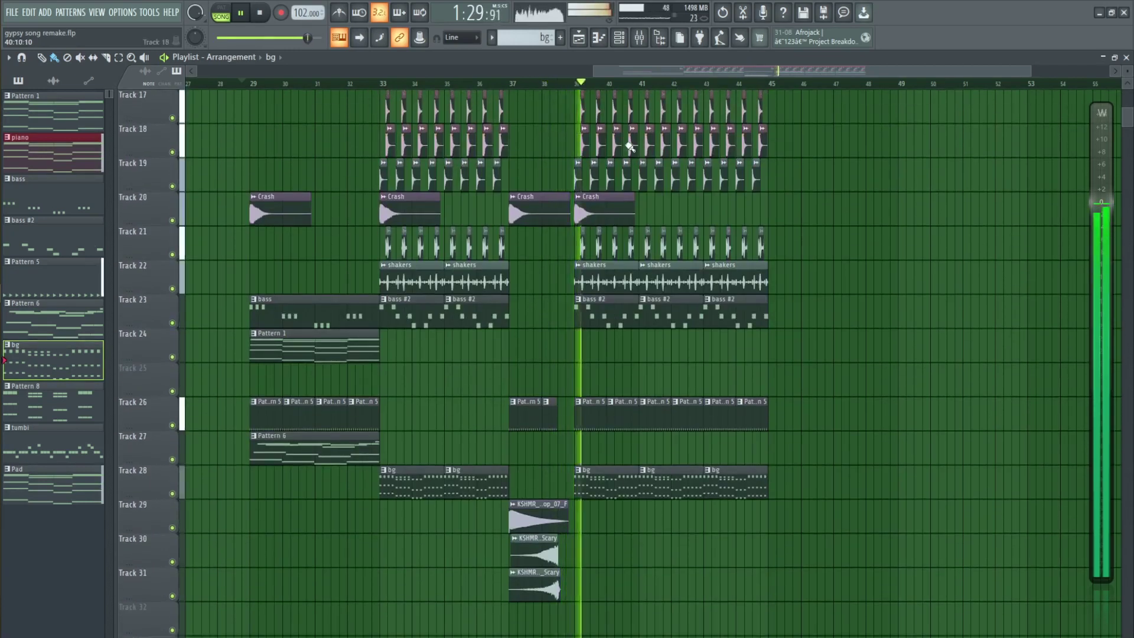
pyautogui.keyDown('ctrl'); pyautogui.scroll(4, 773, 91); pyautogui.keyUp('ctrl')
pyautogui.scroll(3, 778, 183)
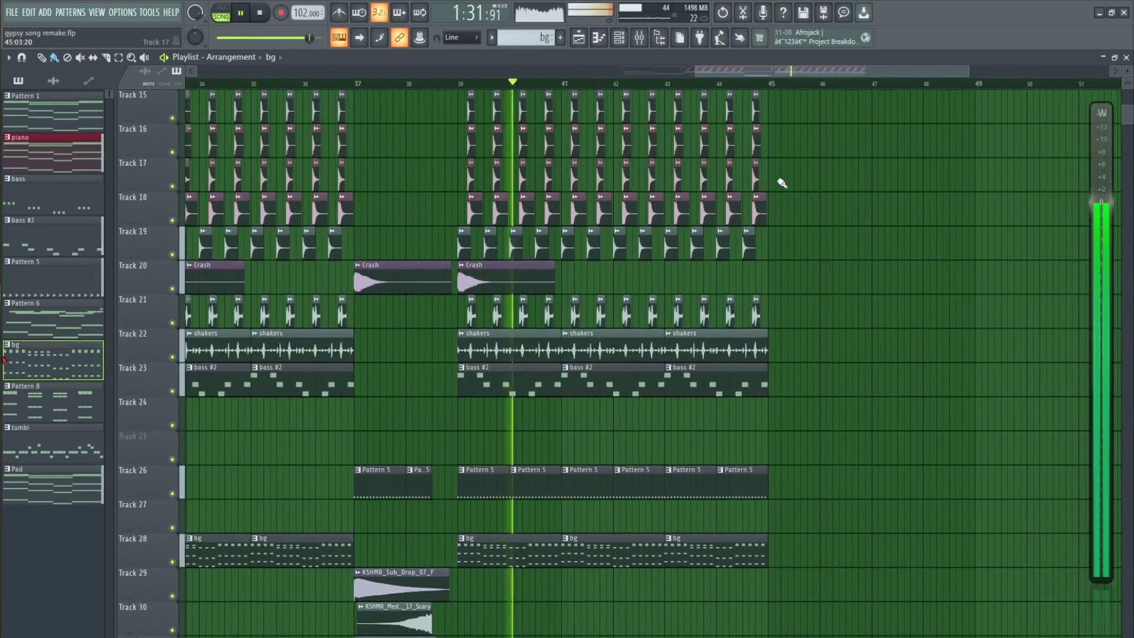
pyautogui.scroll(6, 782, 182)
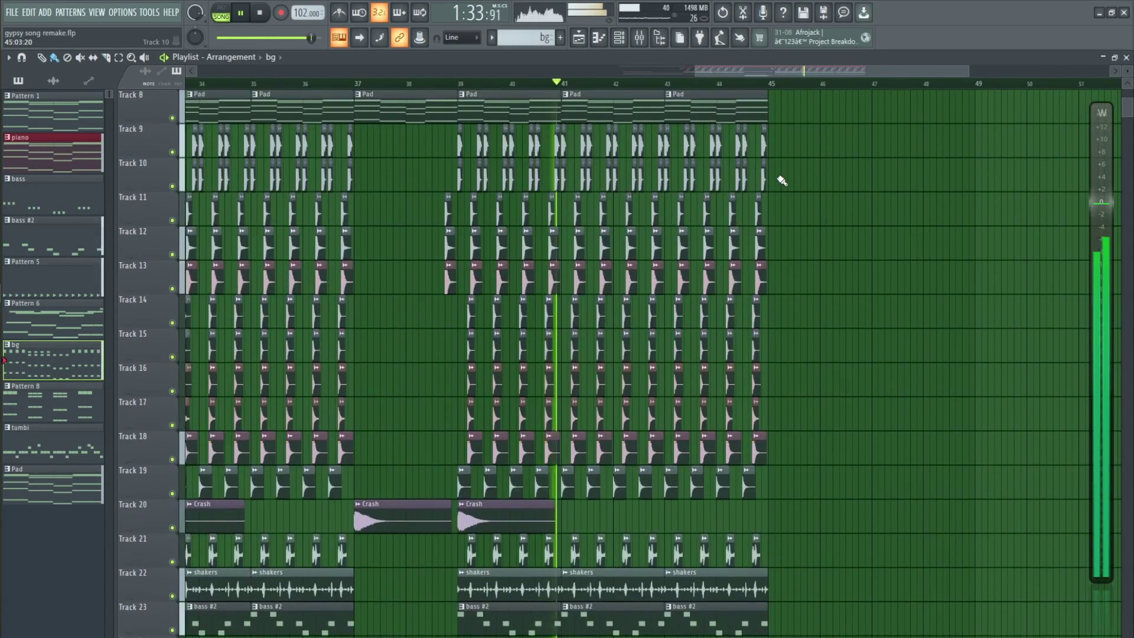
pyautogui.scroll(3, 782, 181)
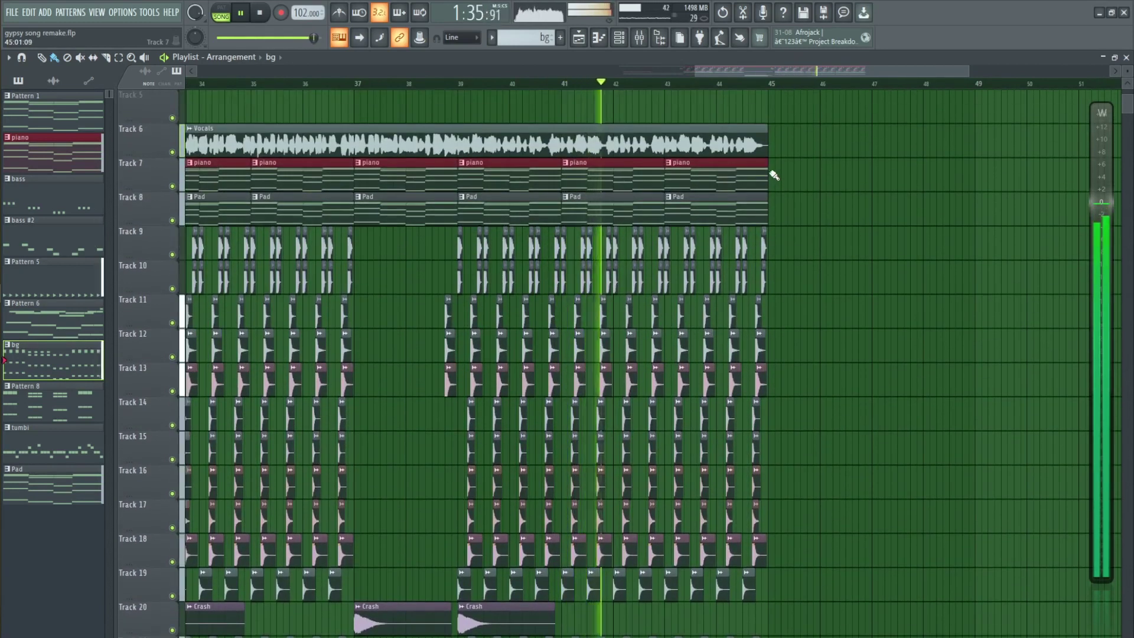
pyautogui.scroll(-1, 777, 175)
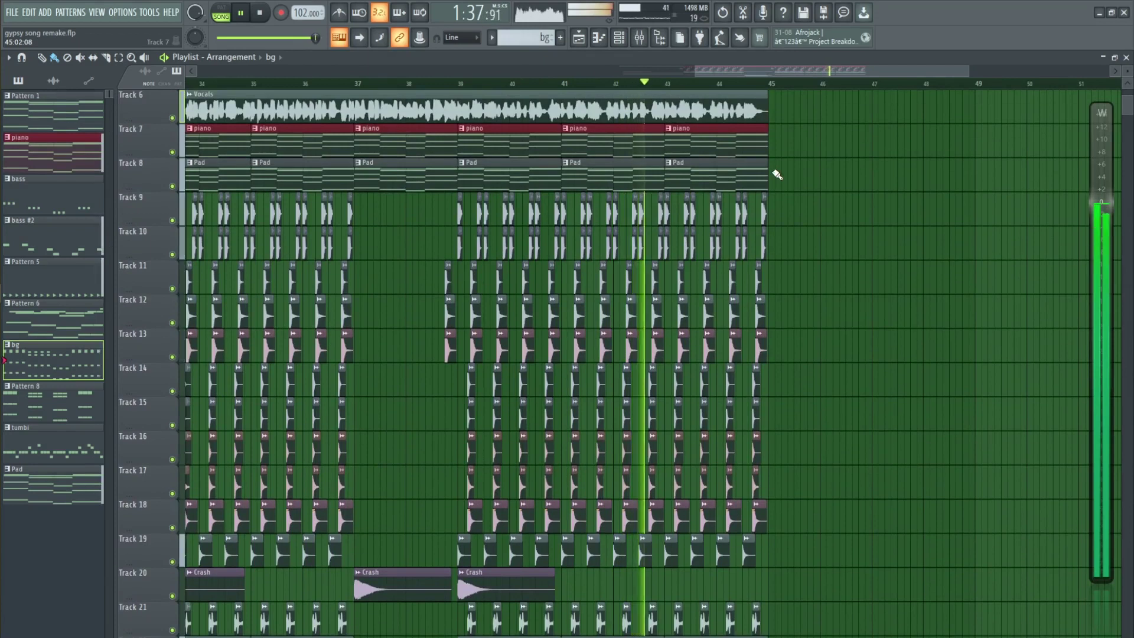
pyautogui.scroll(-2, 731, 89)
pyautogui.scroll(-1, 701, 86)
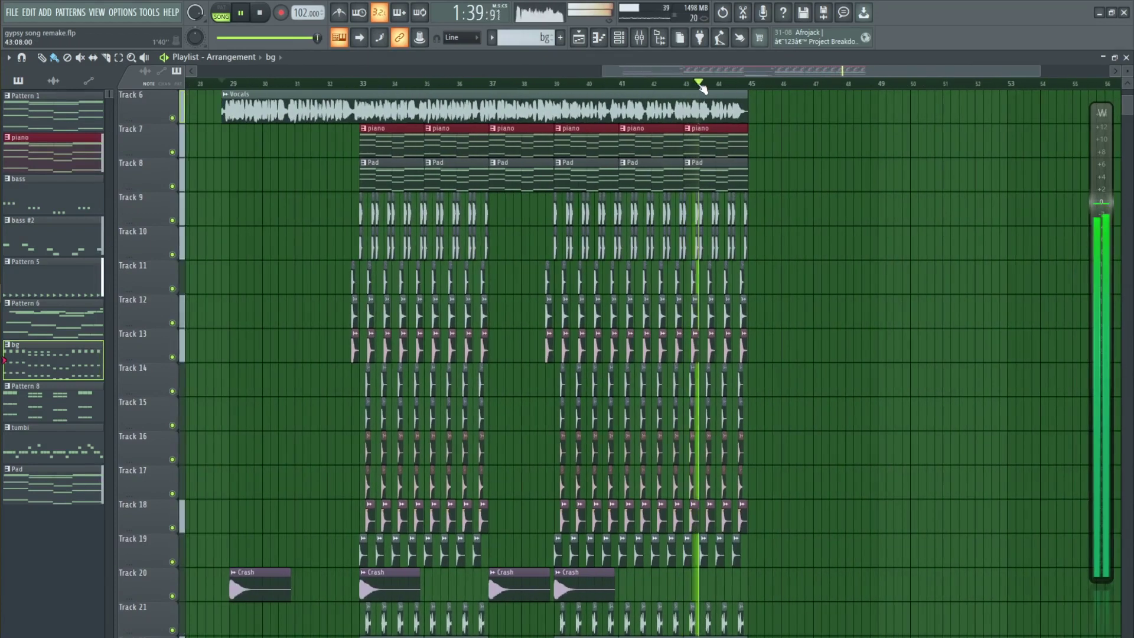
pyautogui.scroll(-1, 393, 88)
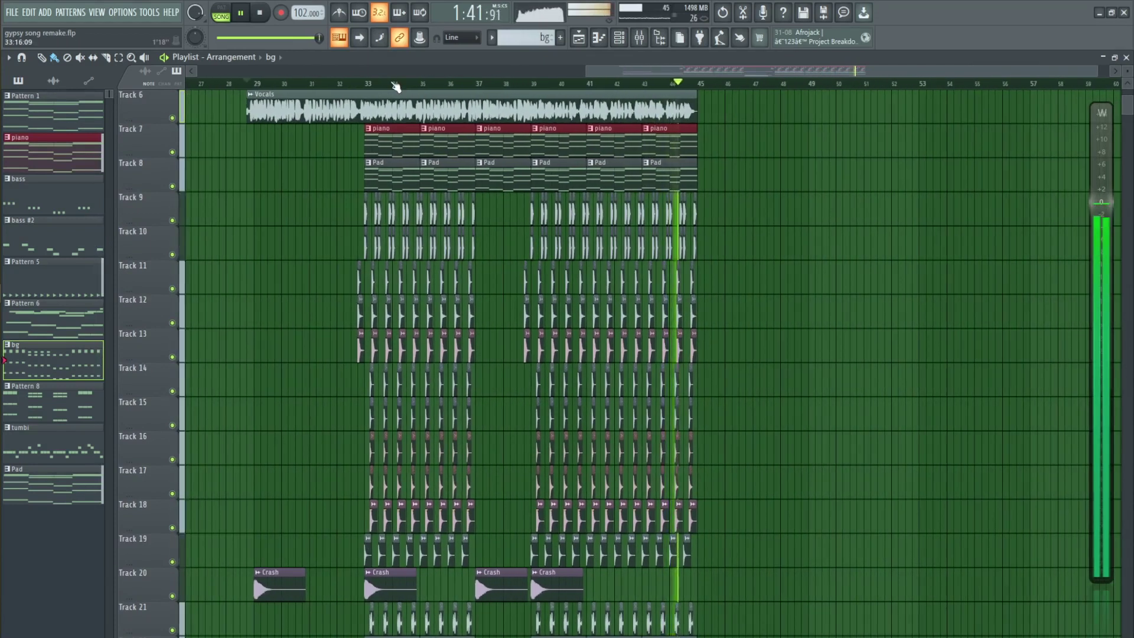
pyautogui.press('space')
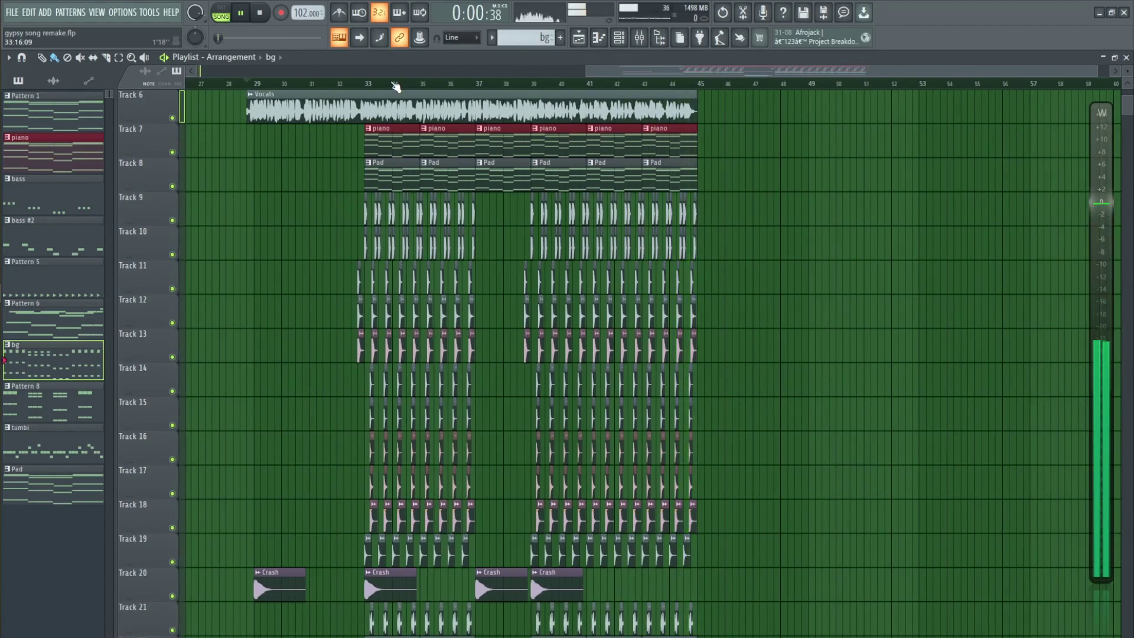